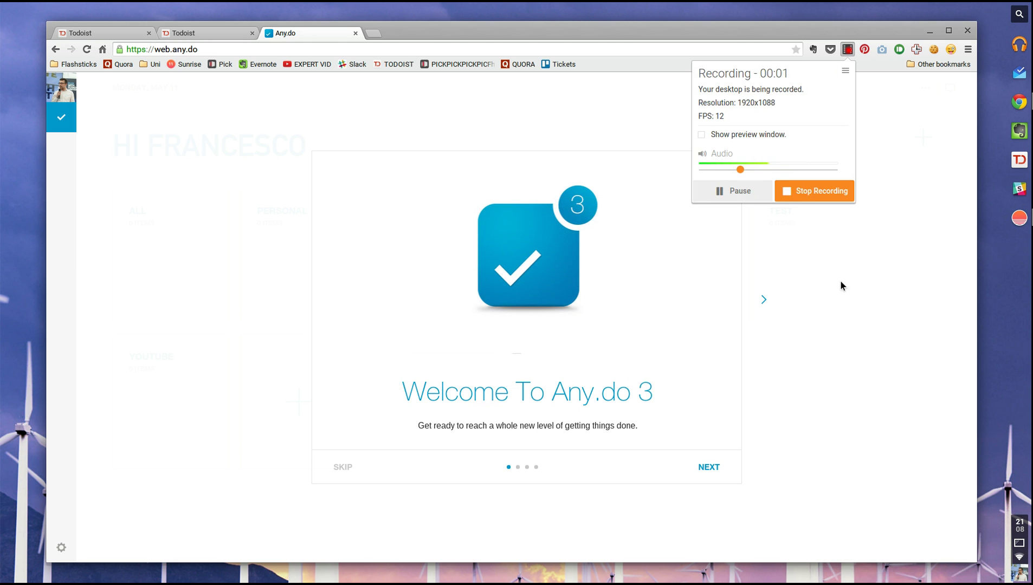
Skip the welcome introduction to reach the lists dashboard.
click(840, 280)
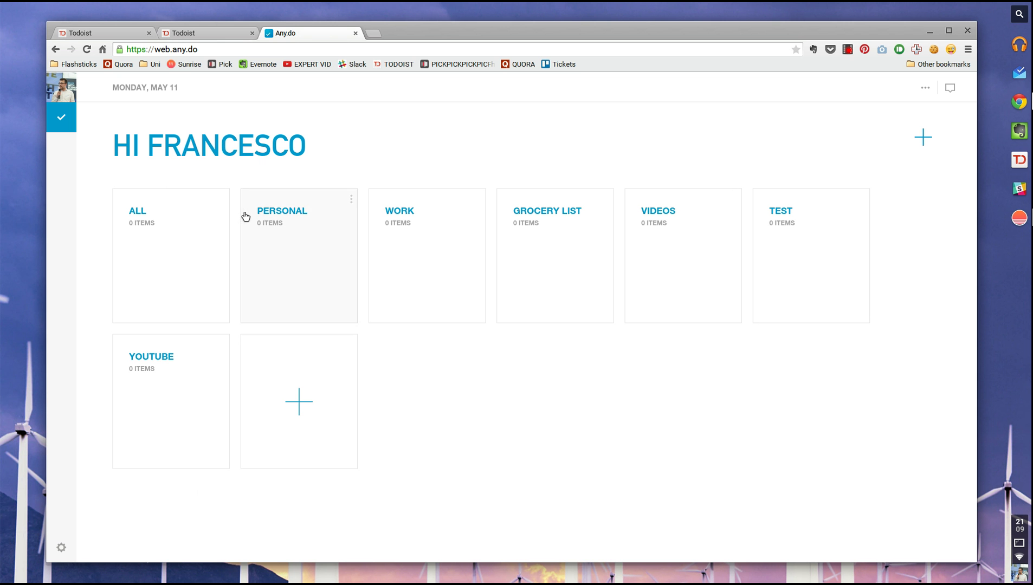
Open the ALL list briefly, then go back to the dashboard of seven lists.
click(143, 219)
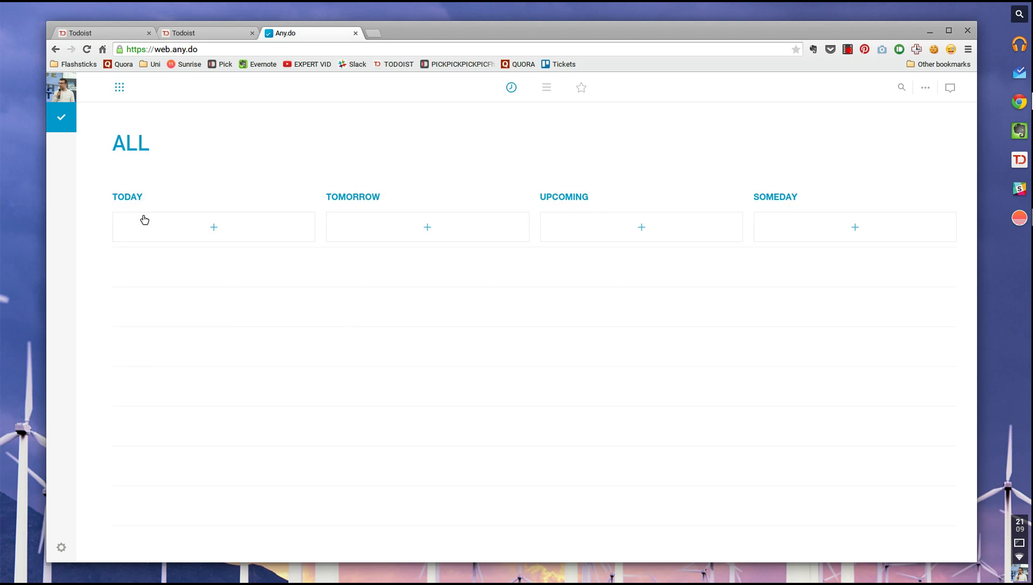
click(120, 87)
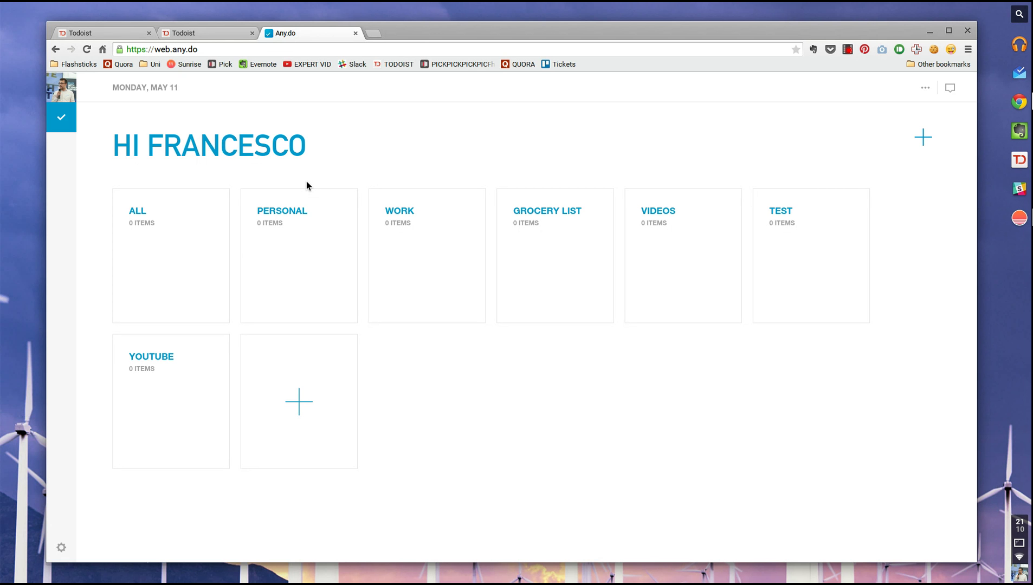
key(F5)
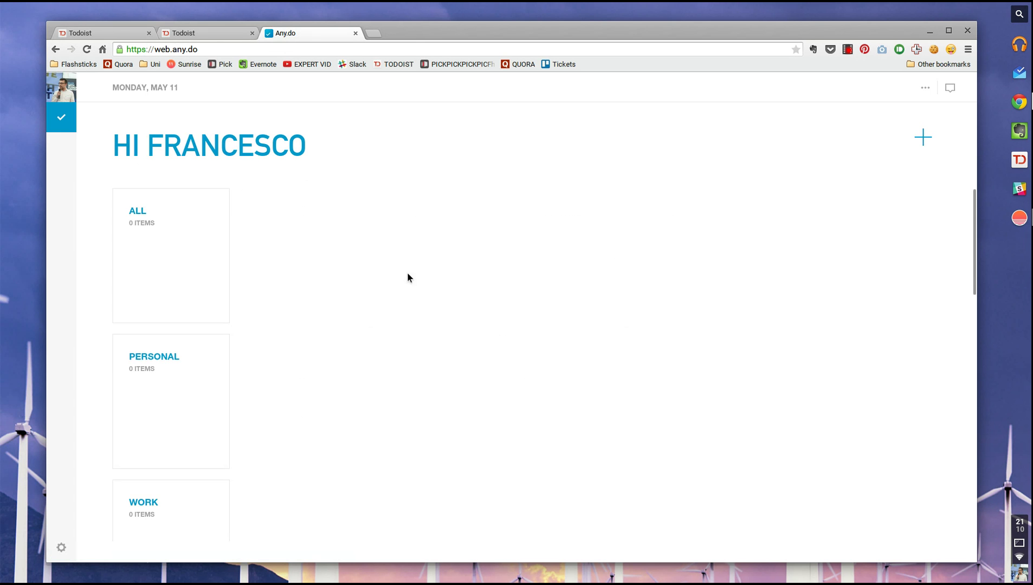
scroll(407, 274, down, 9)
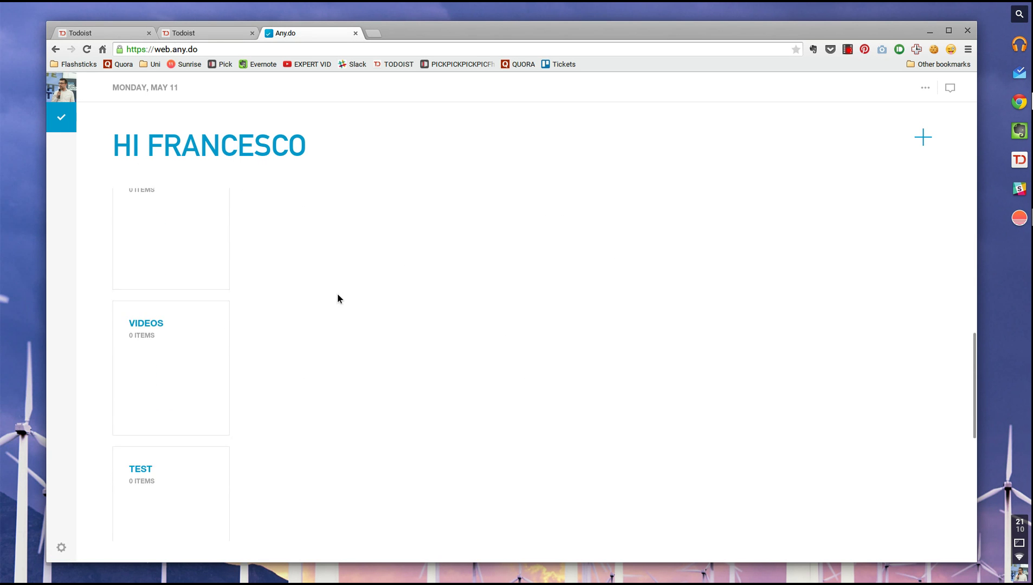
scroll(330, 300, up, 1)
scroll(325, 305, down, 6)
scroll(311, 309, up, 2)
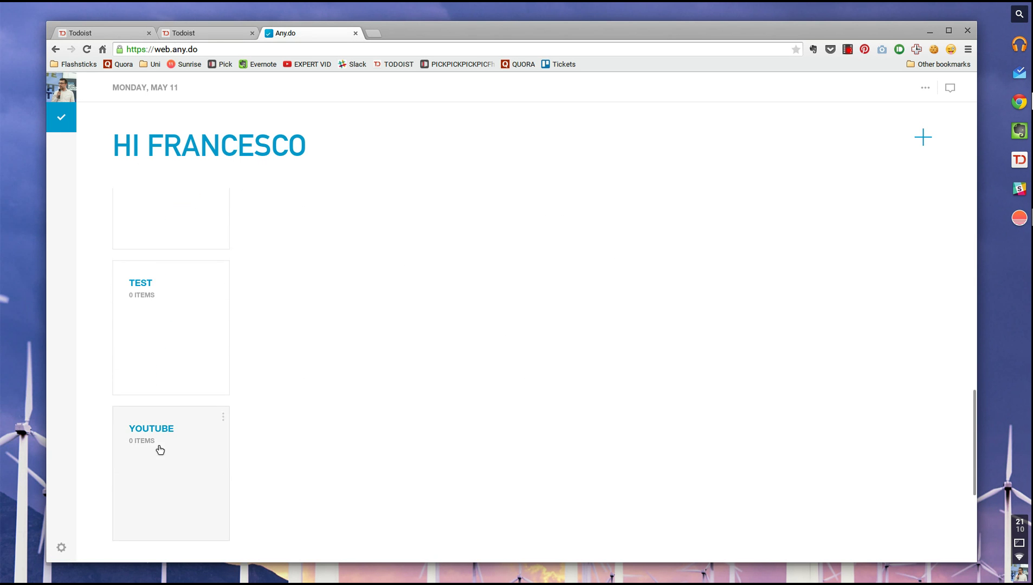
click(147, 434)
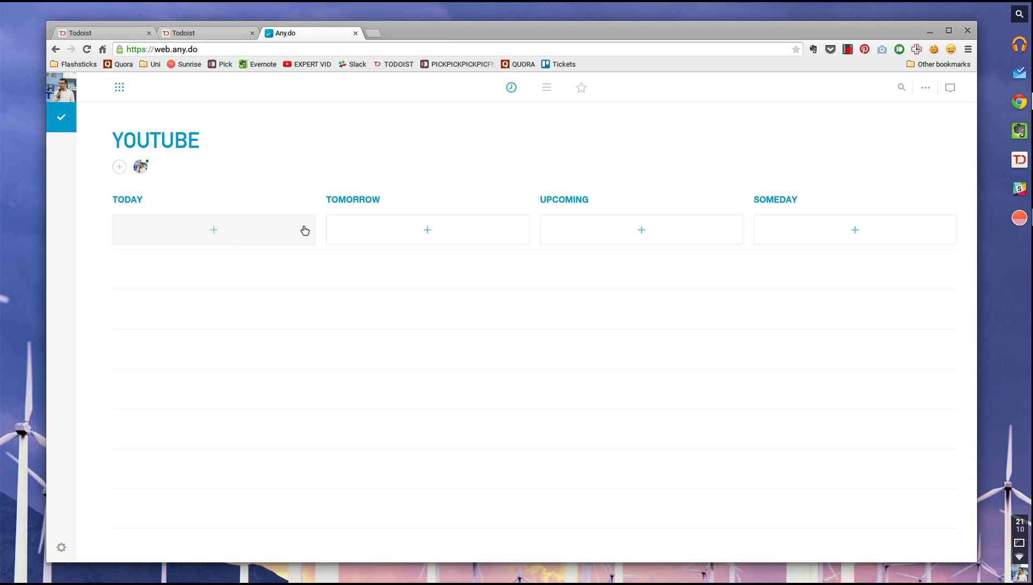
click(87, 50)
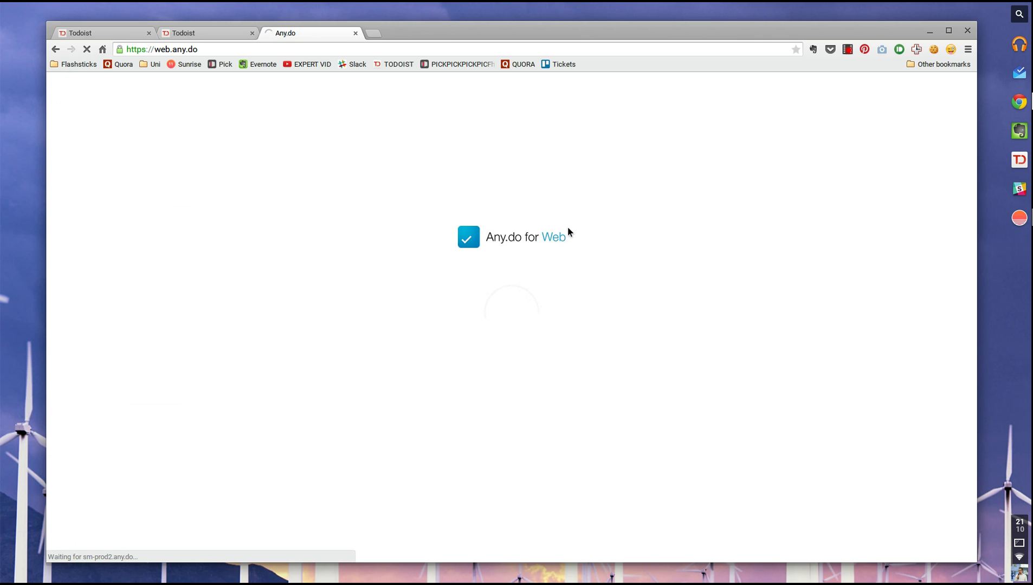
scroll(267, 303, down, 10)
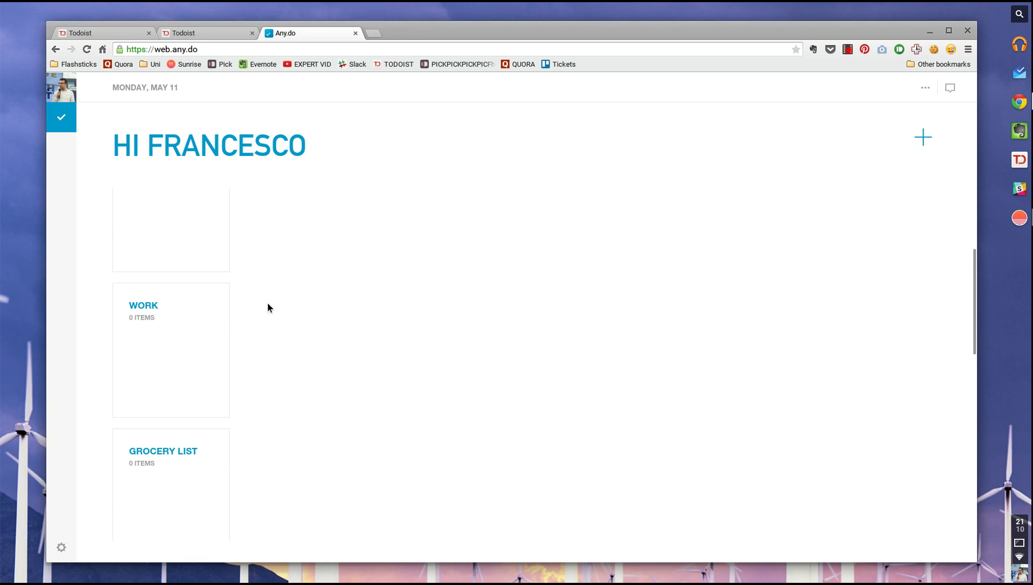
scroll(275, 331, down, 3)
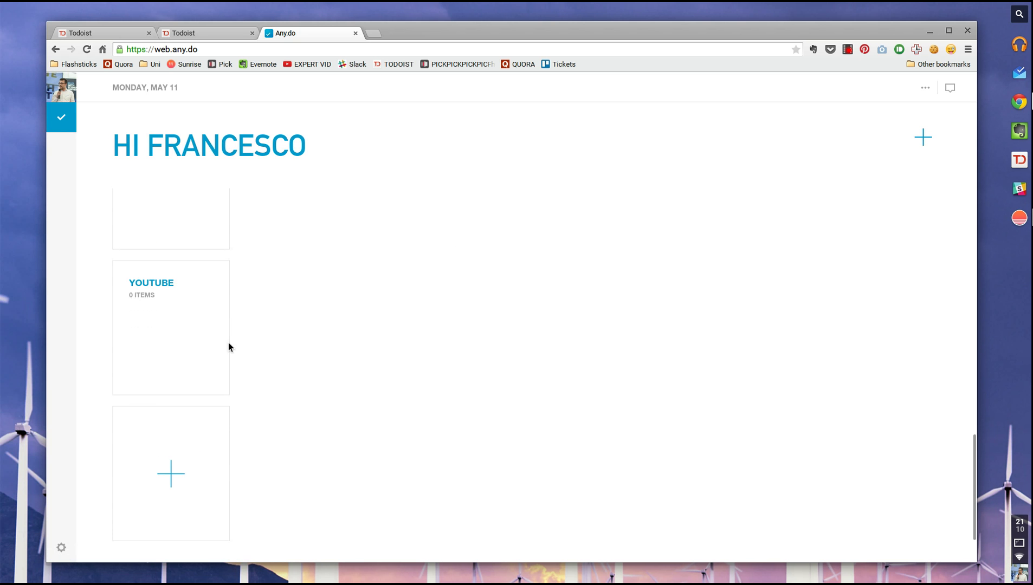
click(166, 344)
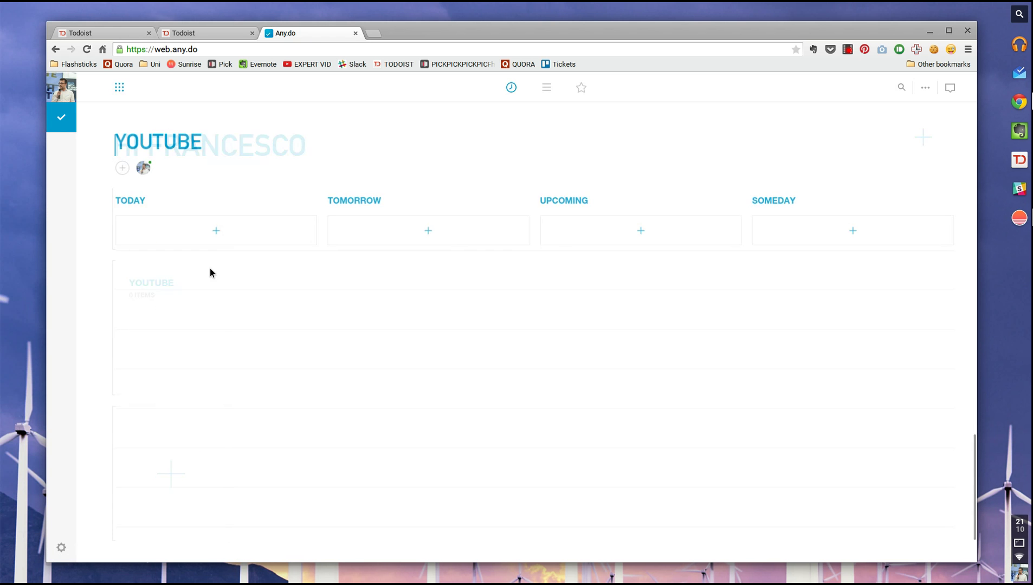
click(140, 166)
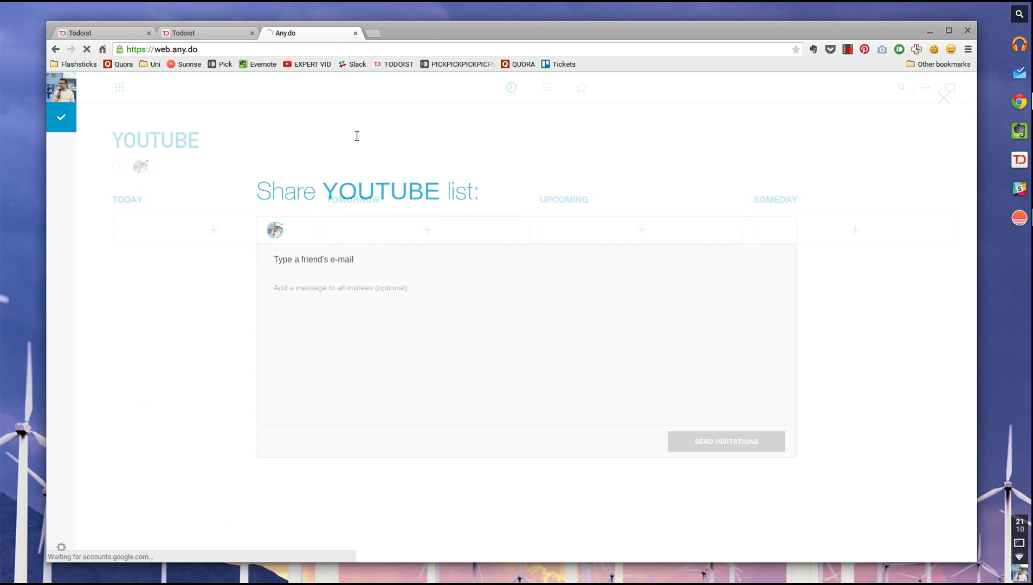
click(137, 215)
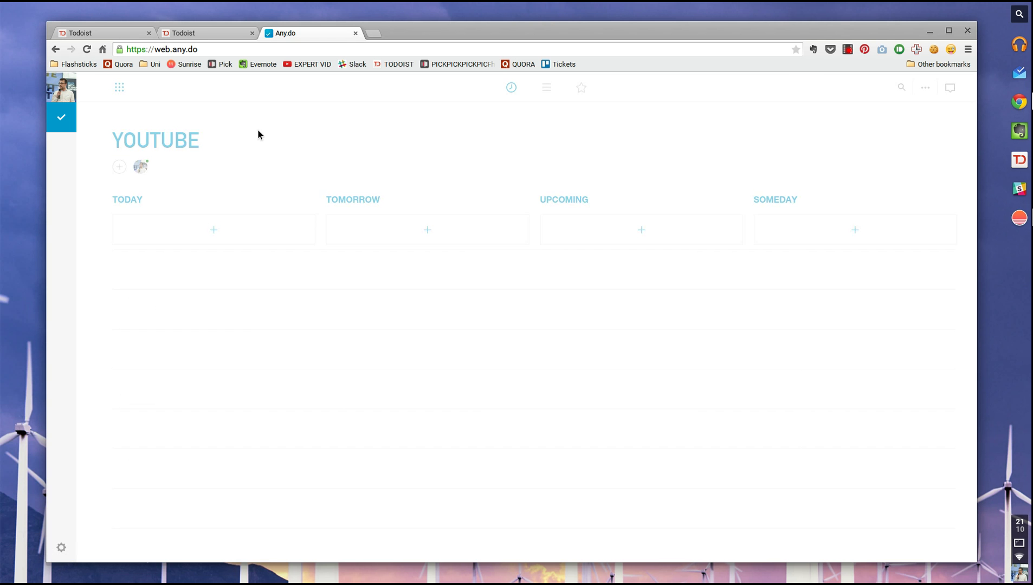
click(547, 88)
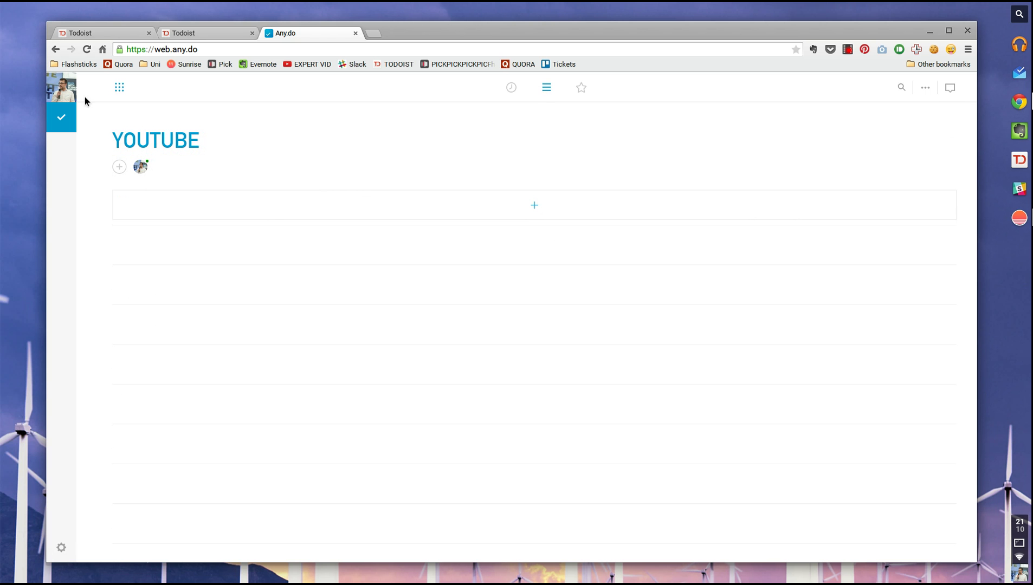
click(580, 88)
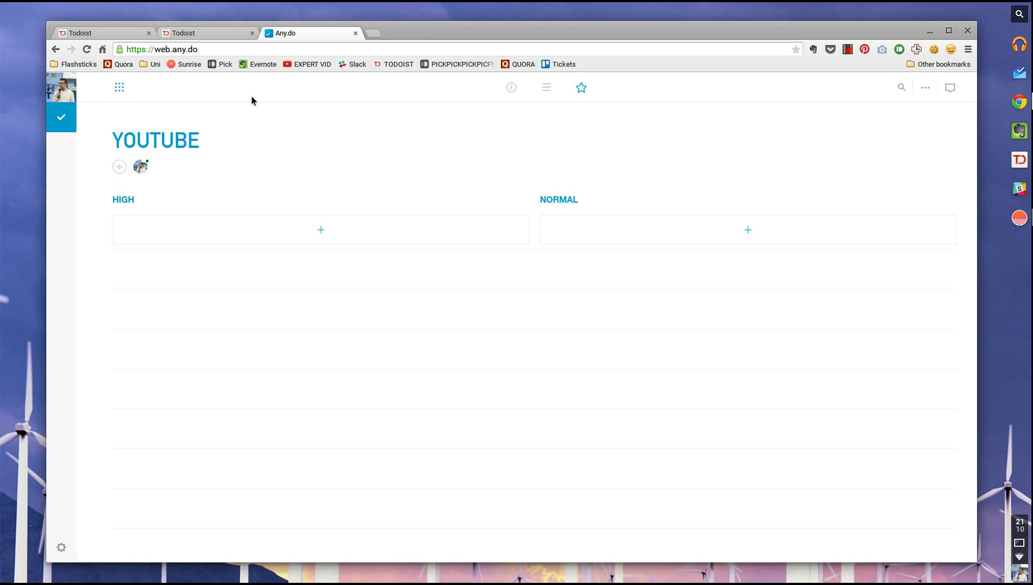
click(119, 88)
scroll(244, 279, up, 10)
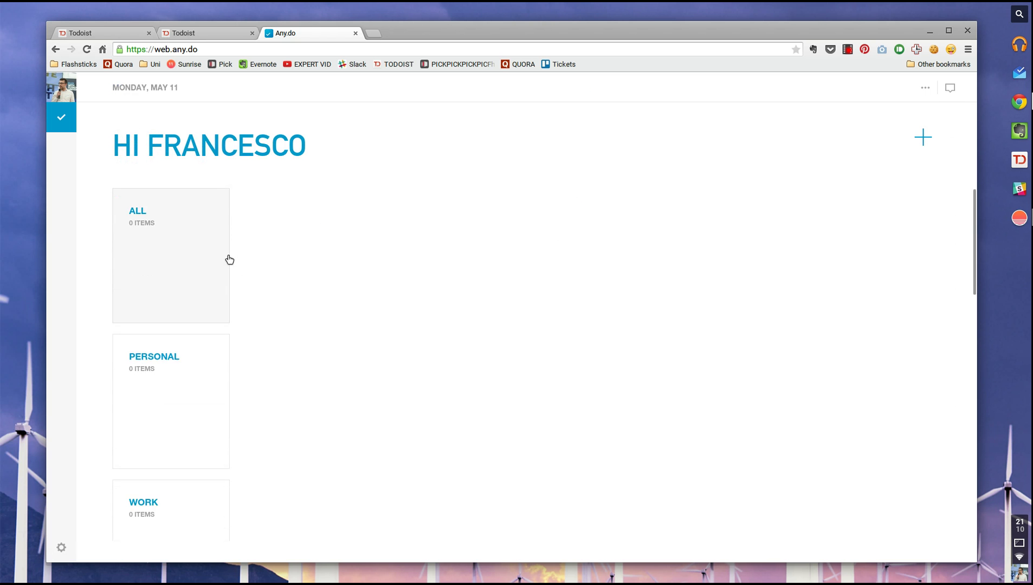
Add 'I want to Catch a Fish' with a blue fish emoji under Today, then try dragging it.
click(139, 210)
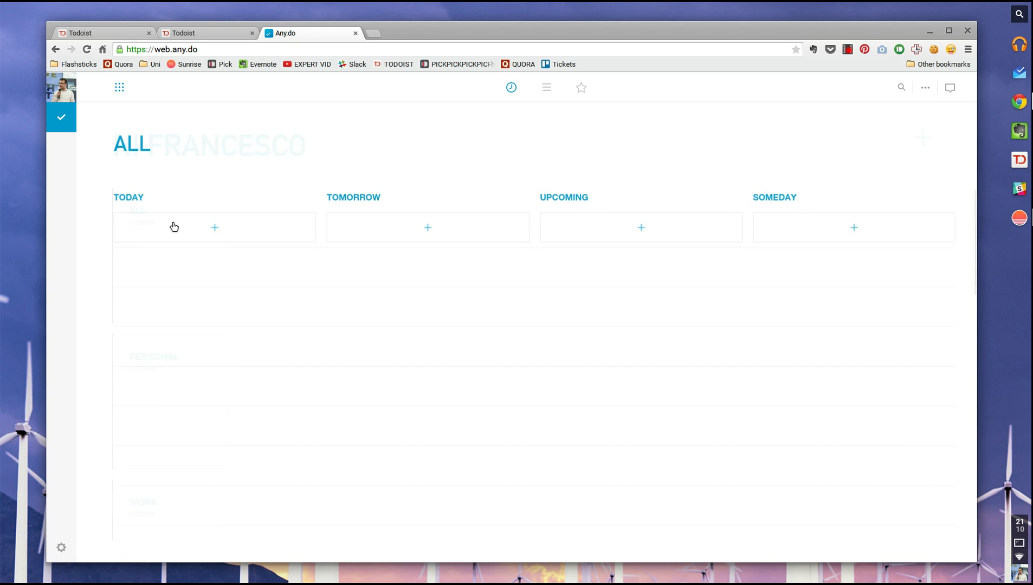
click(230, 235)
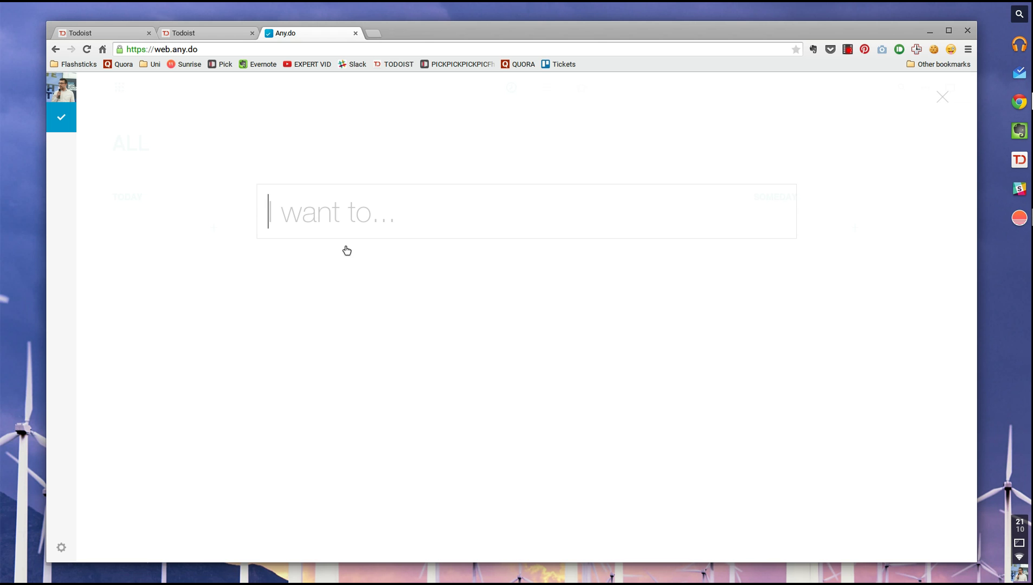
text(I want to )
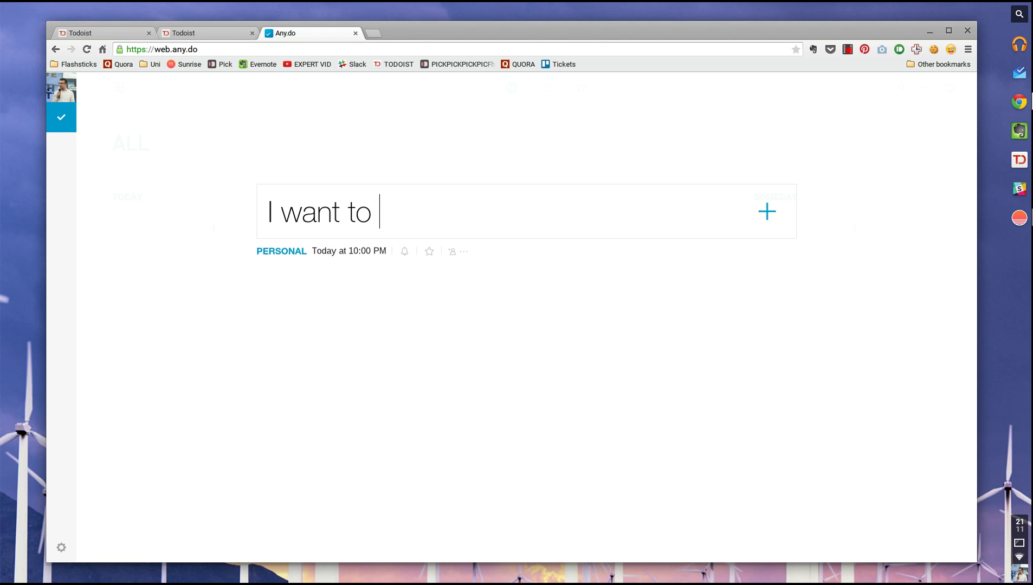
text(Catch a Fish)
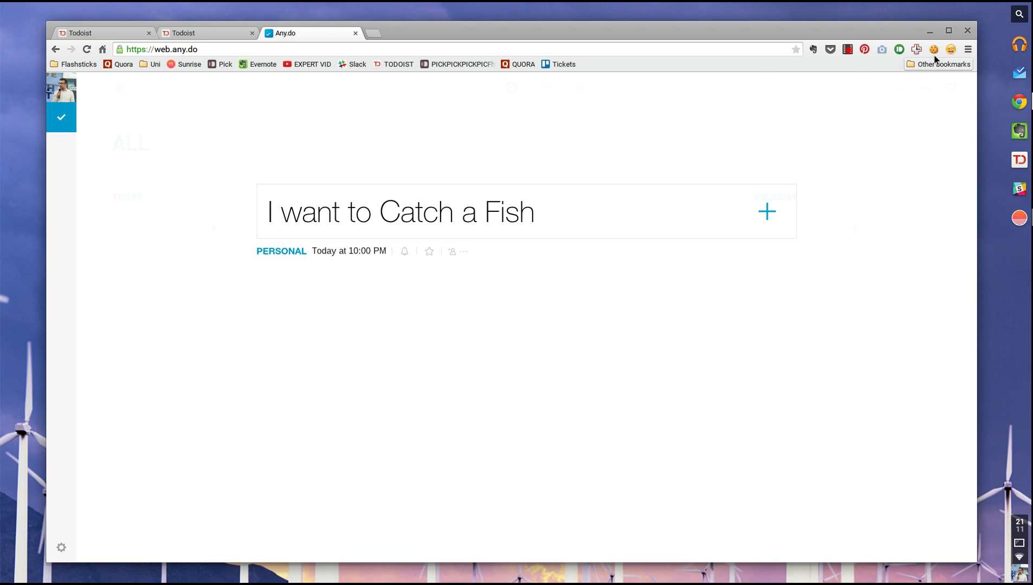
click(950, 49)
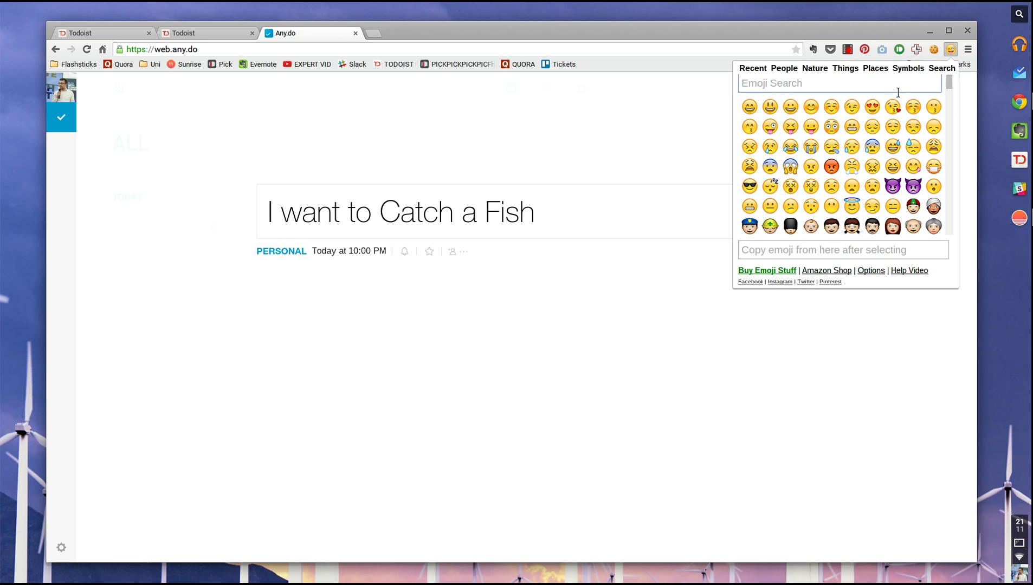
text(fish)
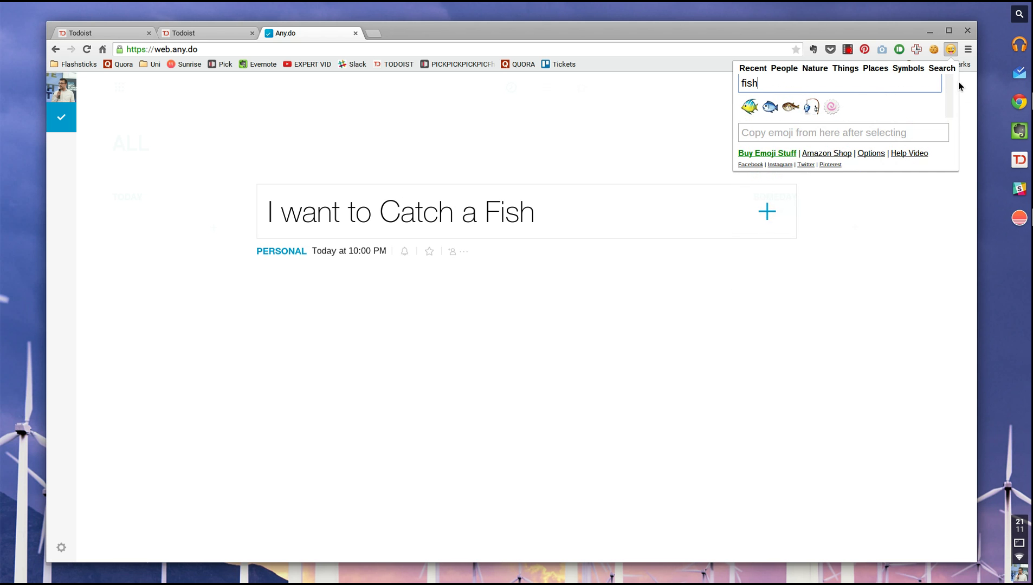
click(770, 106)
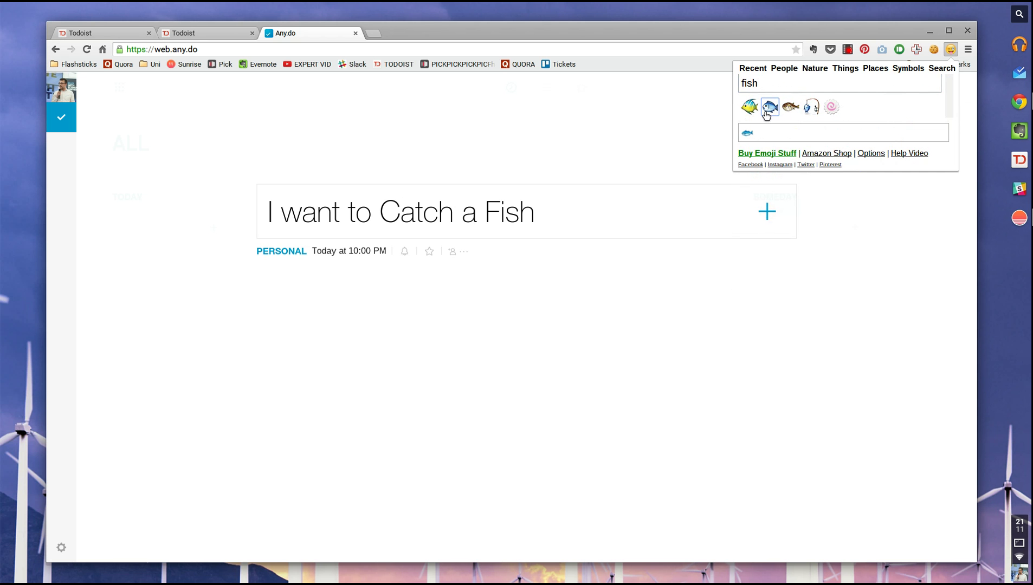
click(659, 297)
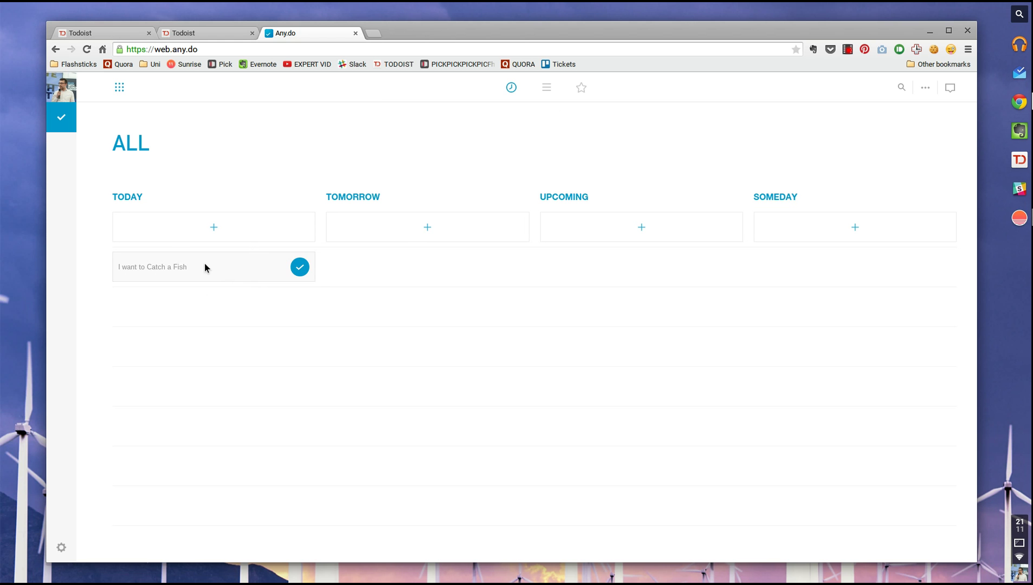
mouse_move(204, 266)
mouse_down()
mouse_move(440, 228)
mouse_move(424, 318)
mouse_move(422, 285)
mouse_move(627, 240)
mouse_move(650, 284)
mouse_move(837, 265)
mouse_move(874, 276)
mouse_move(339, 302)
mouse_move(208, 249)
mouse_move(205, 191)
mouse_move(206, 264)
mouse_up()
Add sub-tasks 'Hello' and 'Hello2' to the fish task.
click(199, 271)
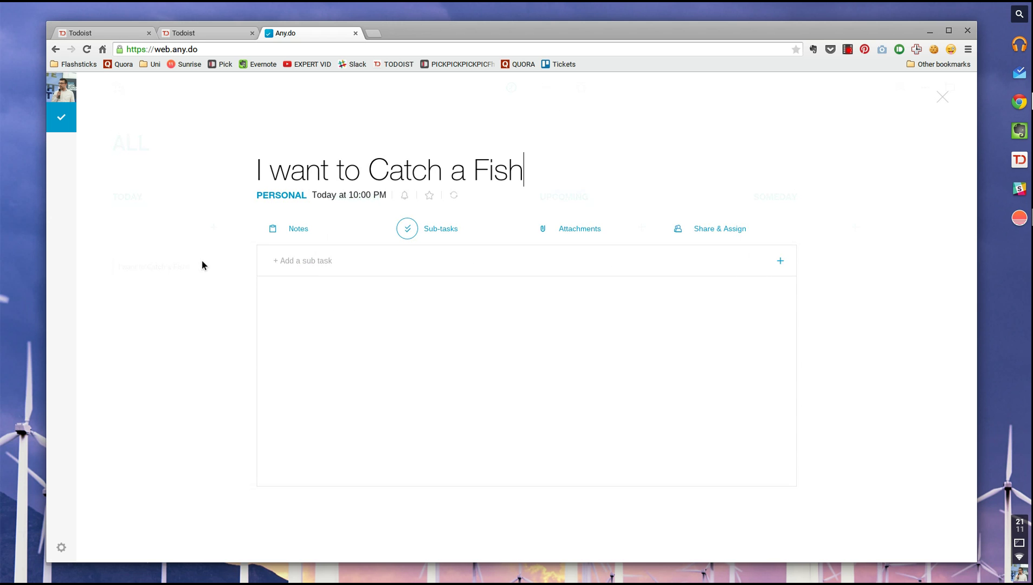
click(287, 261)
text(Hello)
key(Return)
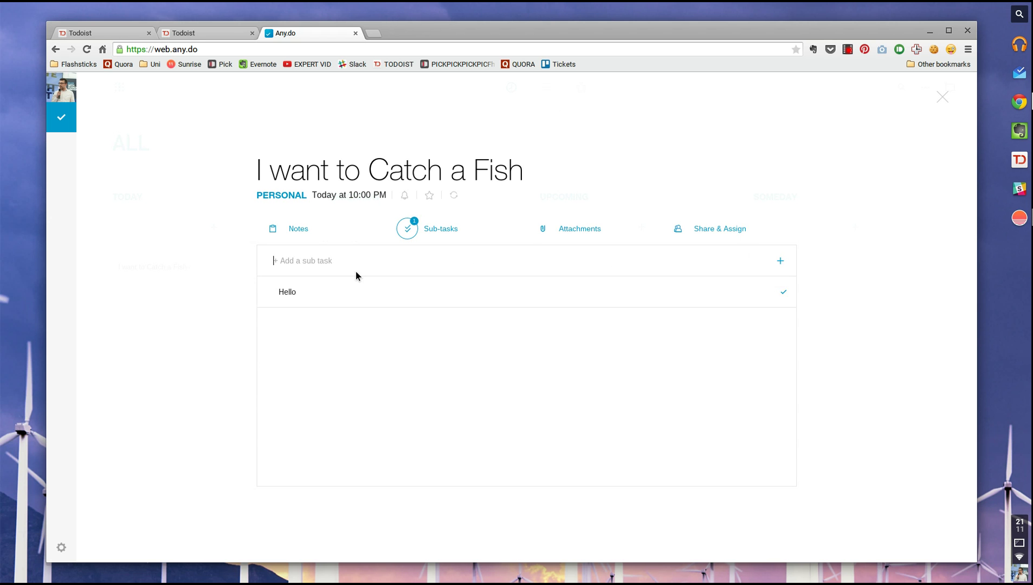
text(Heel)
key(BackSpace)
key(BackSpace)
text(lo)
key(BackSpace)
text(lo2)
key(Return)
Write a note with lines 'Hello 3' and 'Bob', save it, and reopen the task details.
click(285, 238)
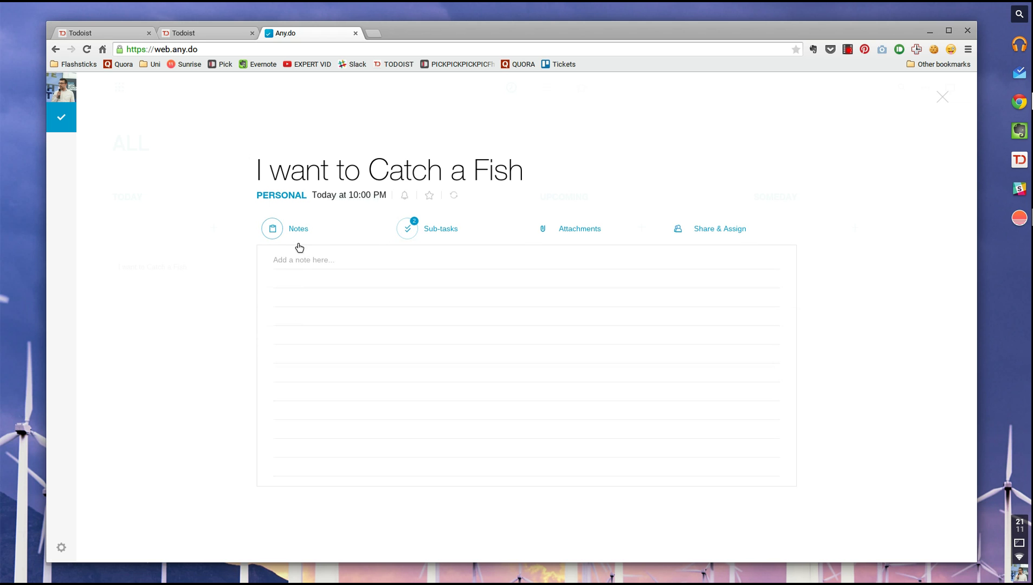
click(311, 269)
text(Hello 3)
key(Return)
text(Bob)
key(Return)
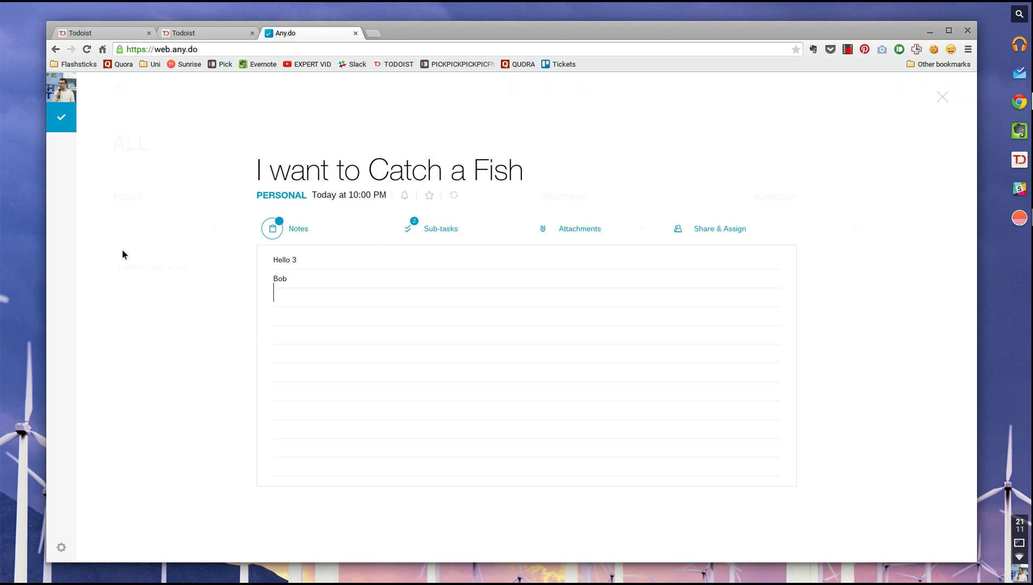
key(Escape)
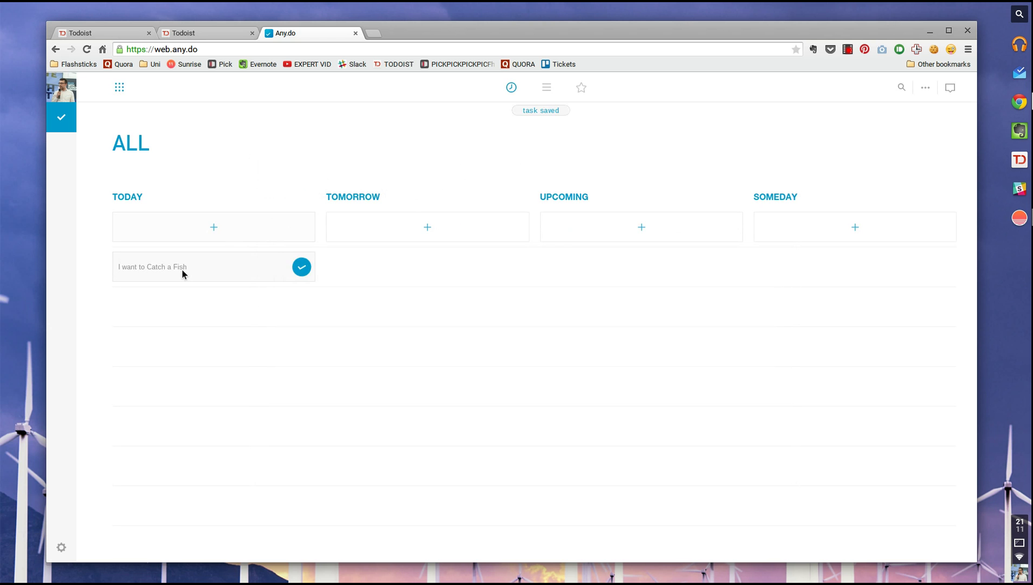
click(183, 268)
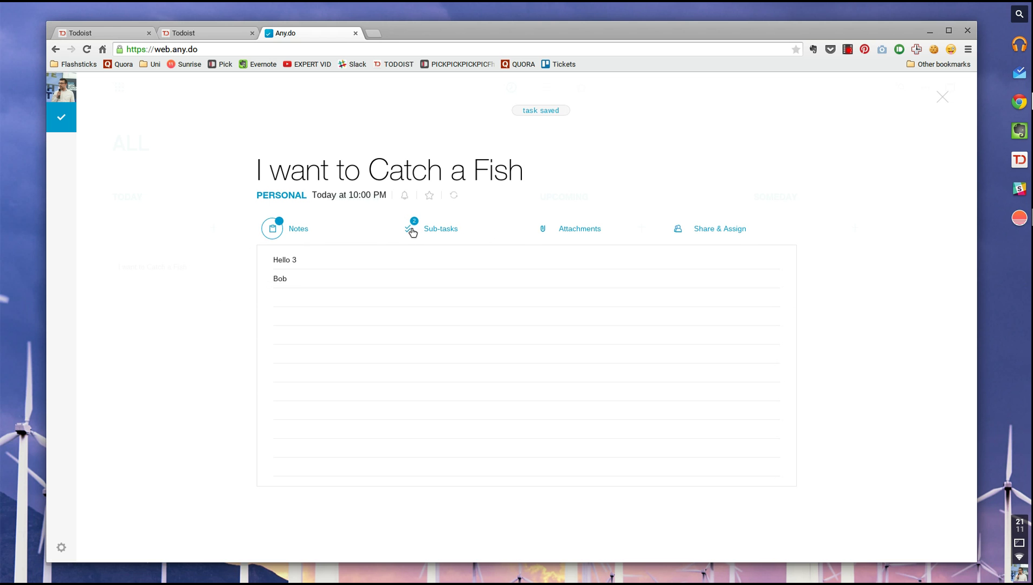
click(460, 230)
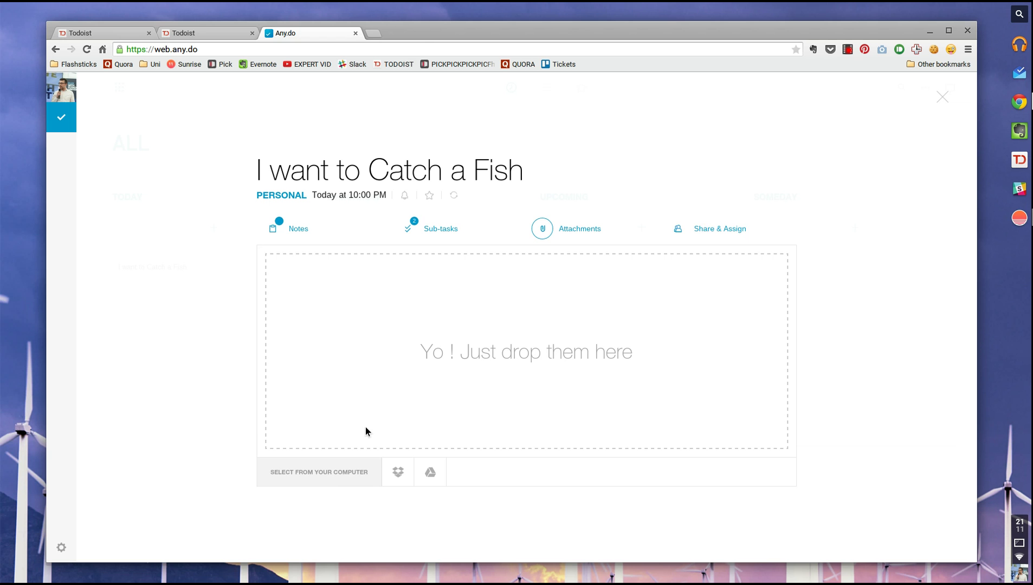
click(351, 476)
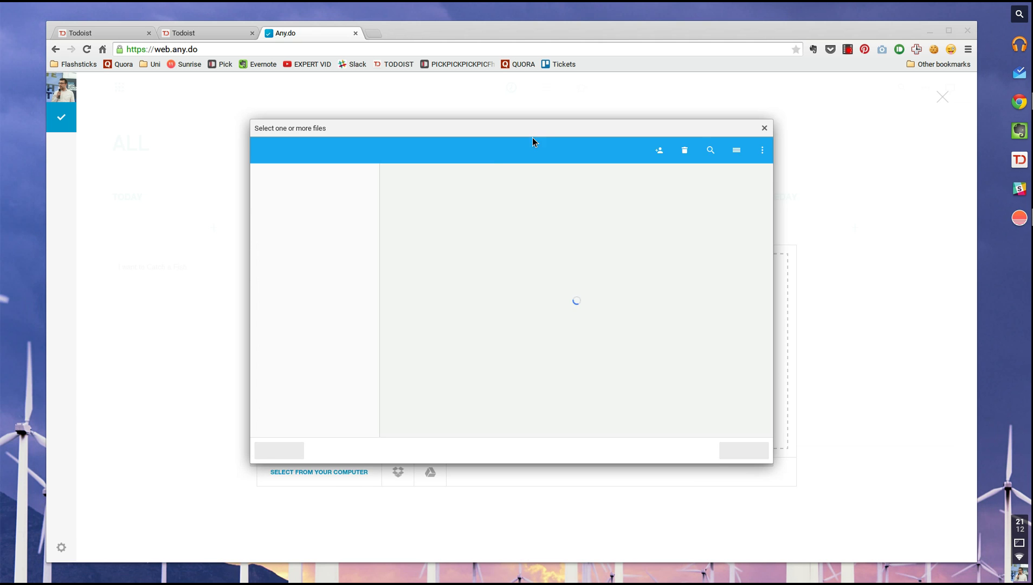
drag(533, 142, 778, 233)
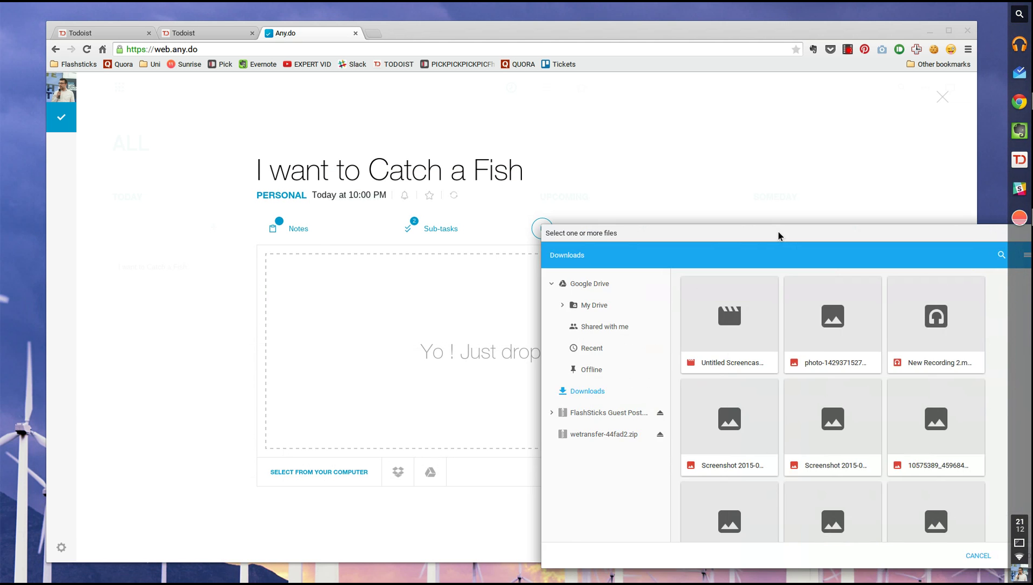
click(845, 343)
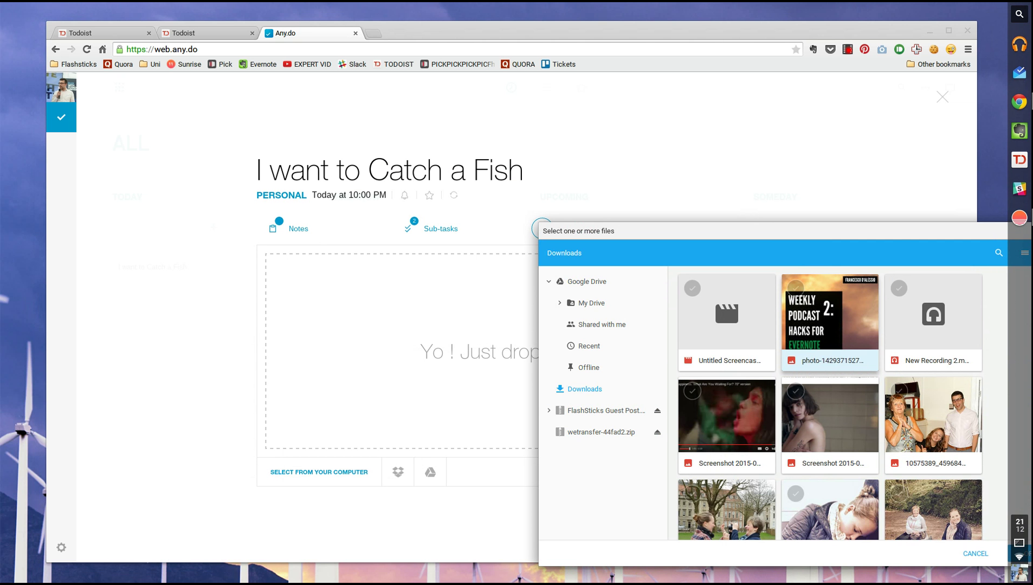
drag(899, 233, 494, 191)
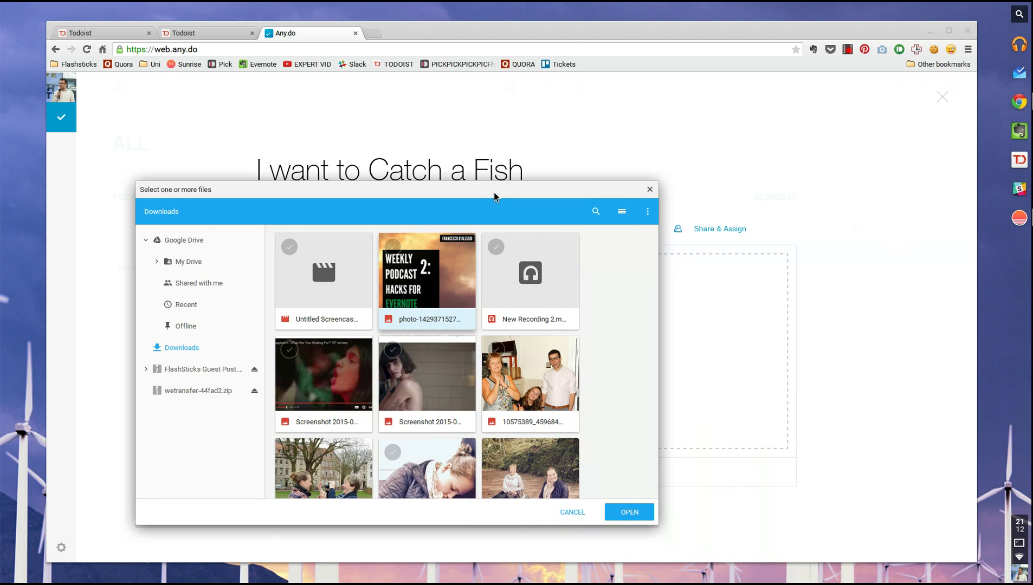
click(630, 513)
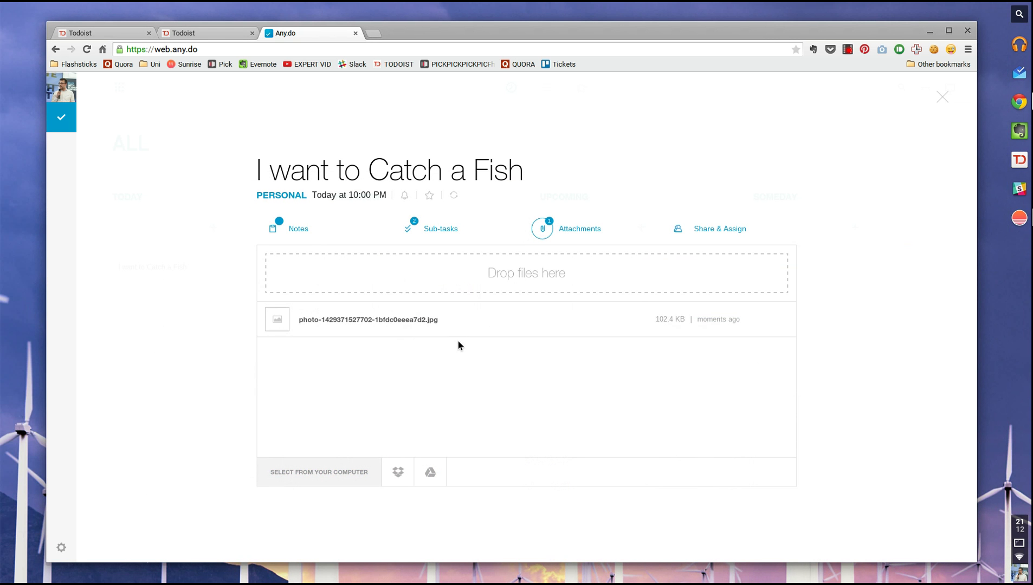
click(697, 232)
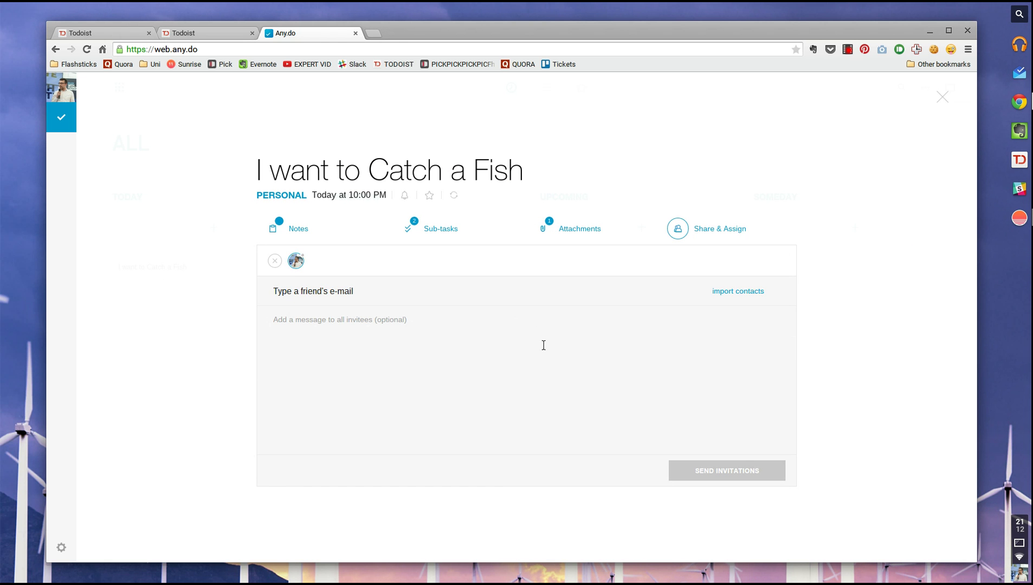
key(Escape)
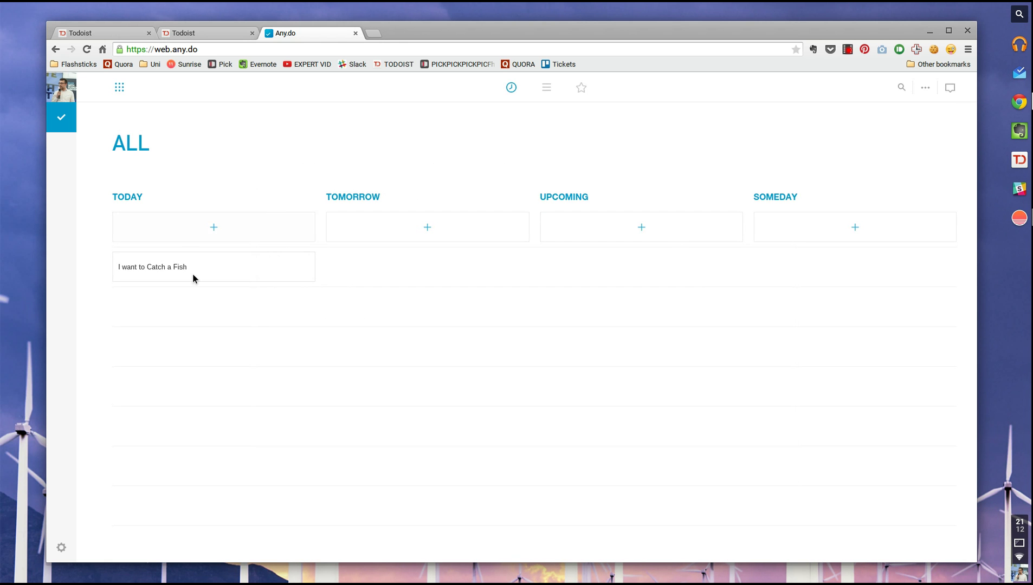
Open the Personal list and read the fish task's notes before closing it.
click(117, 91)
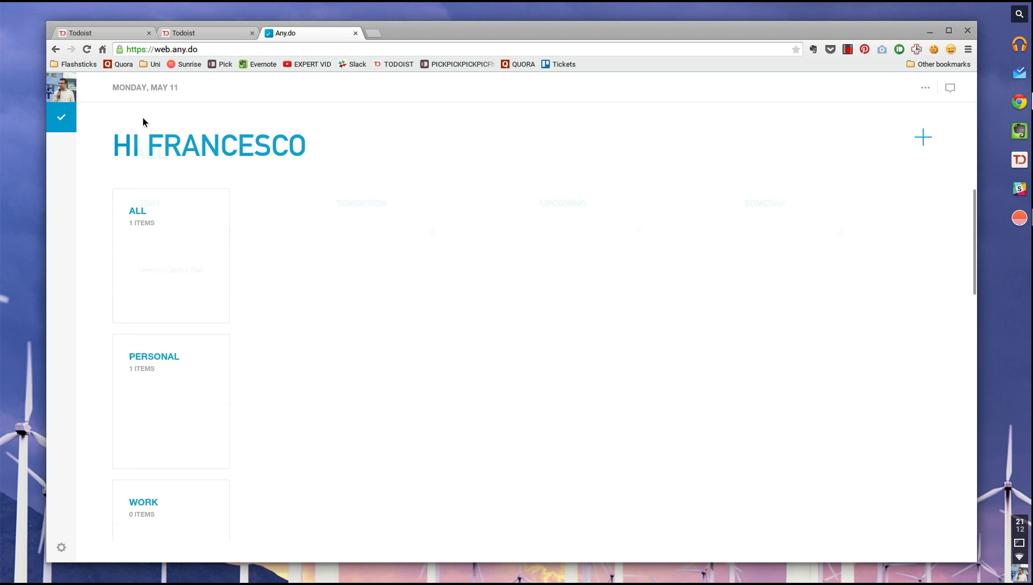
click(159, 343)
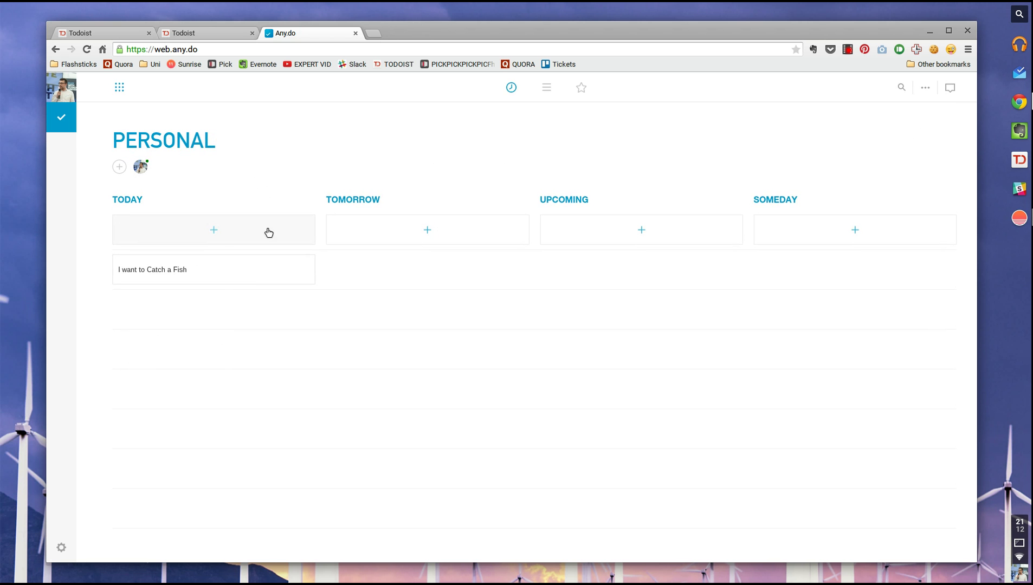
click(234, 265)
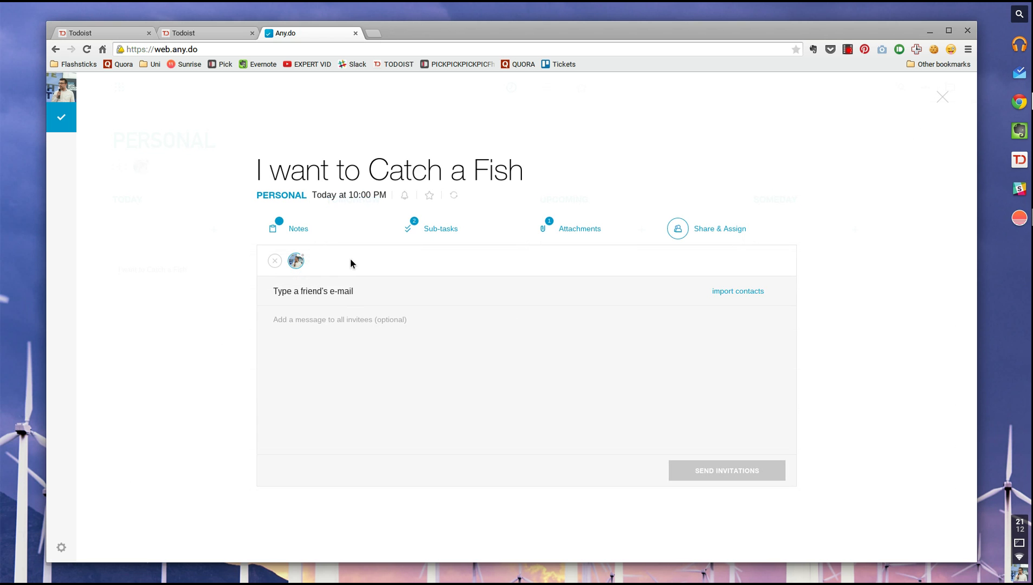
click(311, 228)
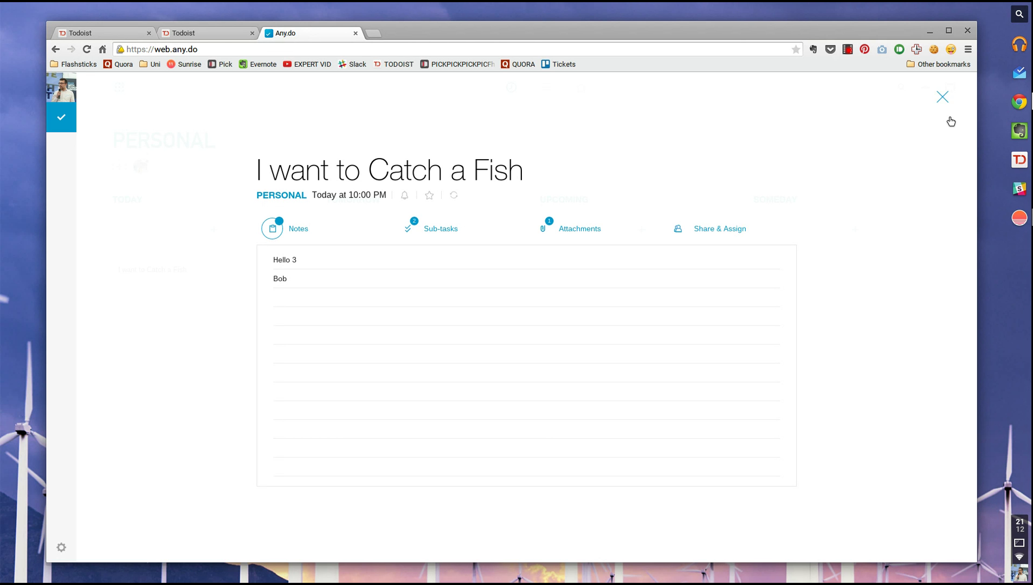
click(941, 97)
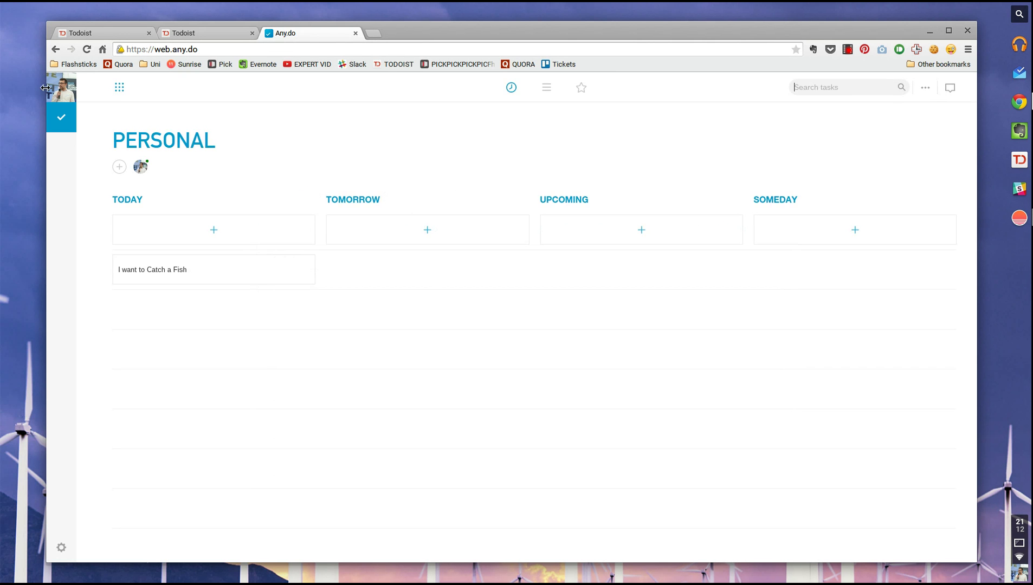
Run Sync now from the dashboard's options menu.
click(120, 89)
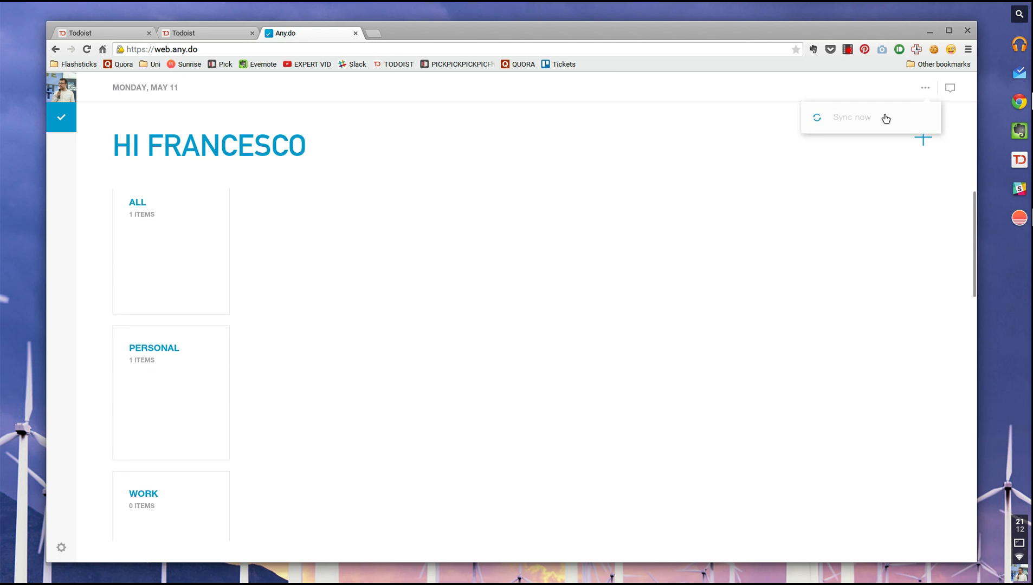
click(925, 88)
click(858, 116)
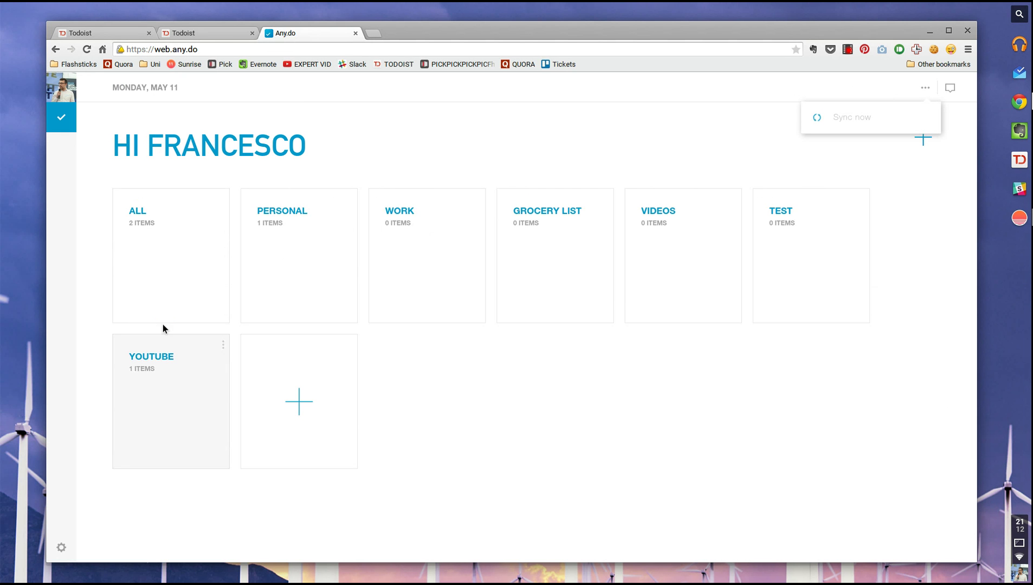
In YouTube, complete and delete the Hello YouTube task, and cancel a new high-priority entry.
click(157, 359)
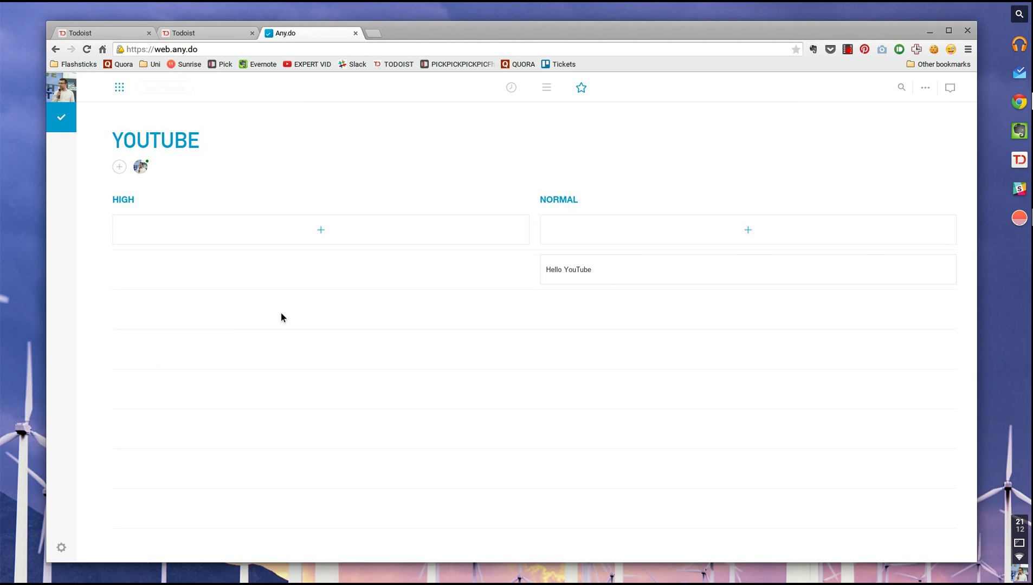
mouse_move(569, 269)
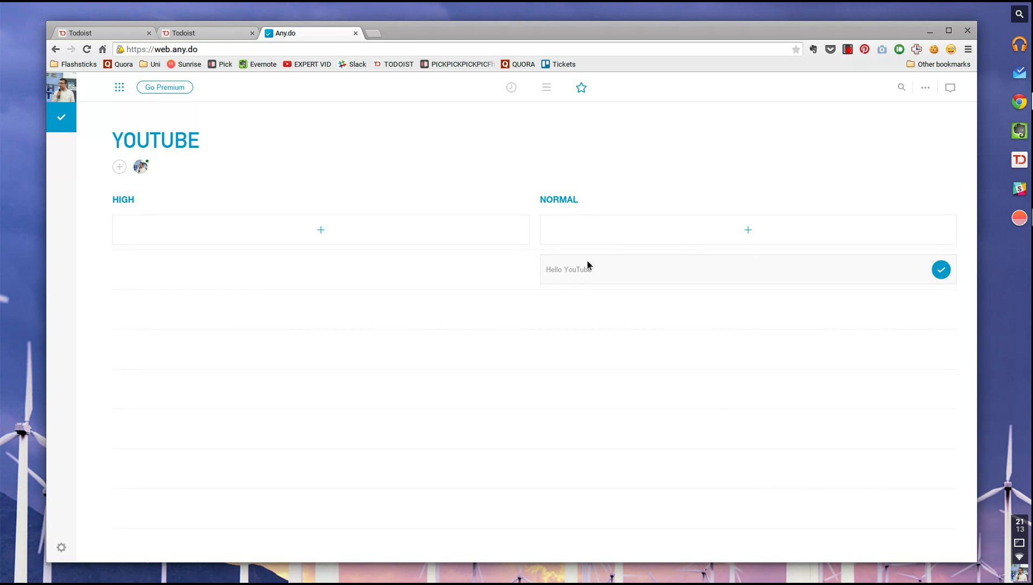
click(944, 271)
click(946, 271)
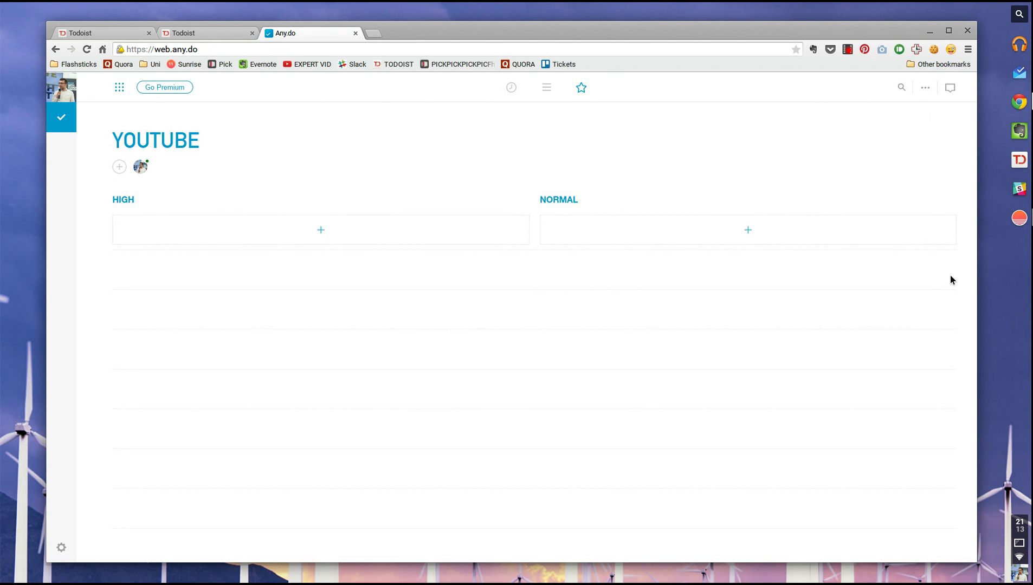
click(290, 242)
key(Escape)
Switch between due-date and plain-list layouts, ending with tasks grouped by priority.
click(512, 88)
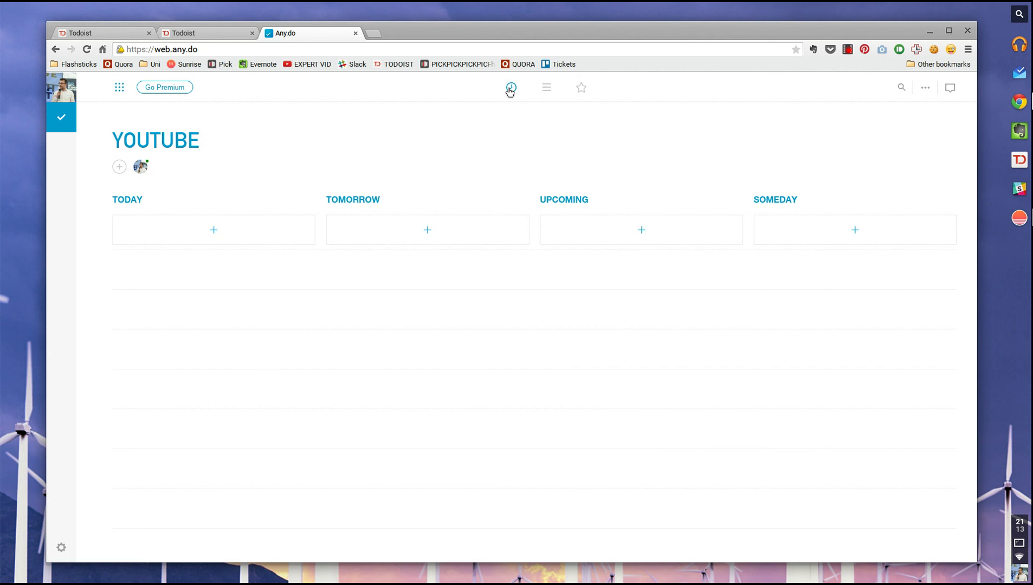
click(547, 89)
click(513, 88)
click(545, 95)
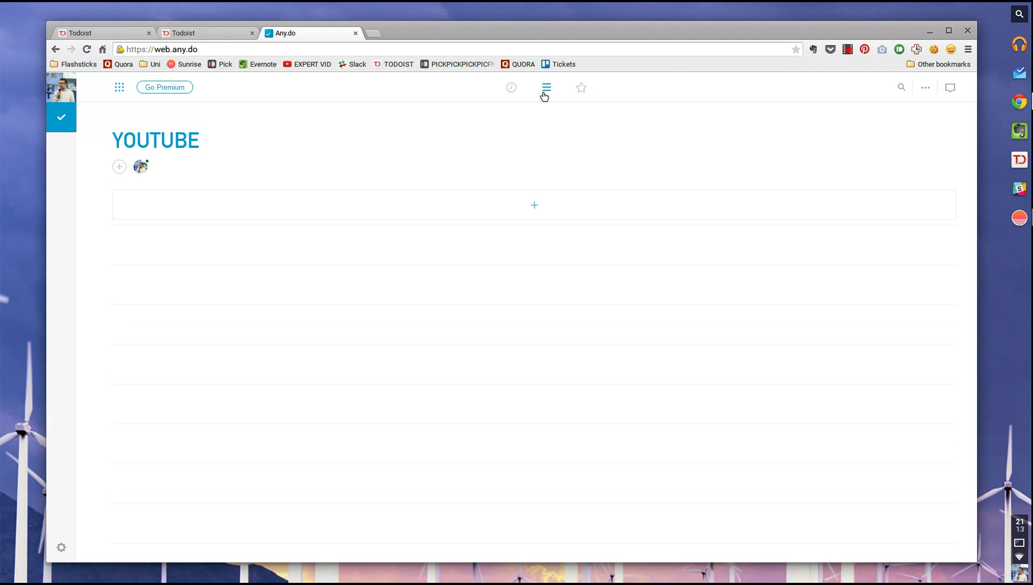
click(581, 91)
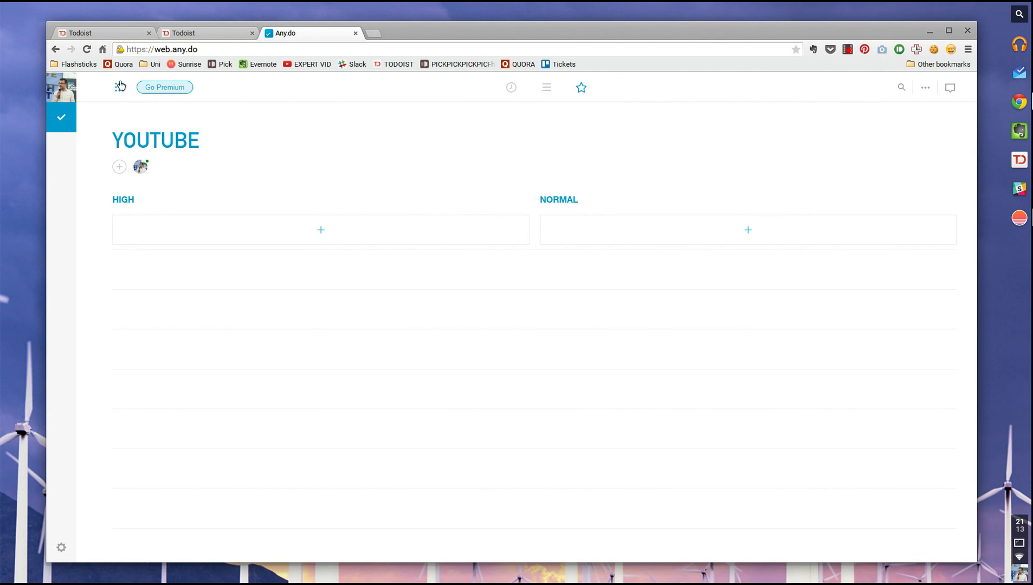
Open Go Premium, step through its four feature slides, and close the offer.
right_click(155, 90)
click(152, 93)
click(152, 93)
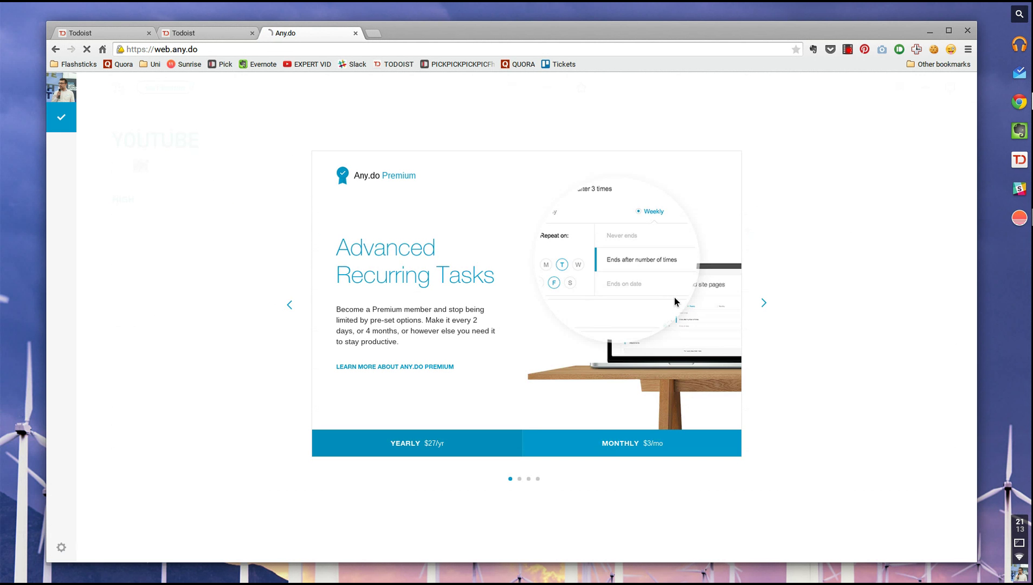
click(766, 304)
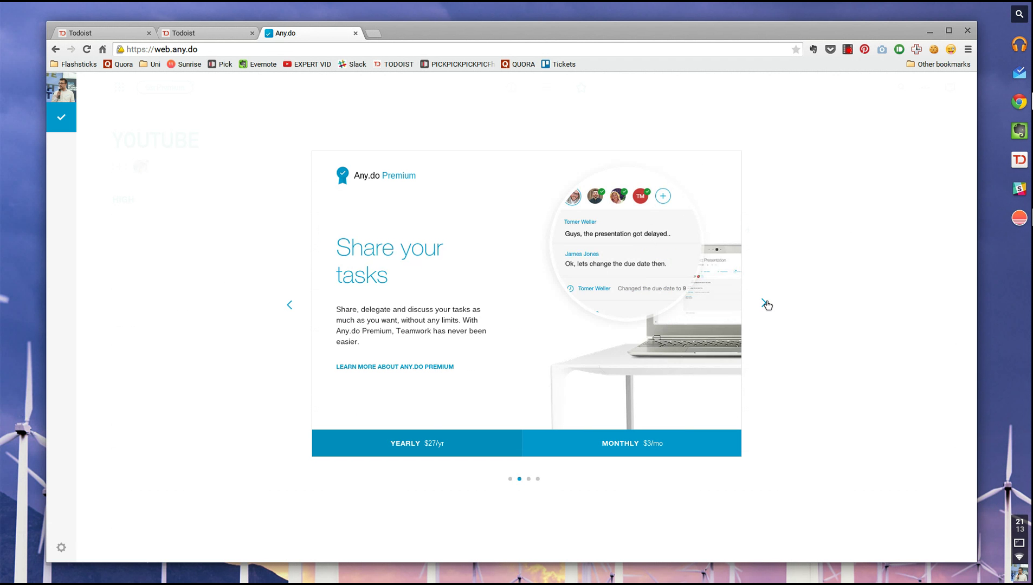
click(766, 304)
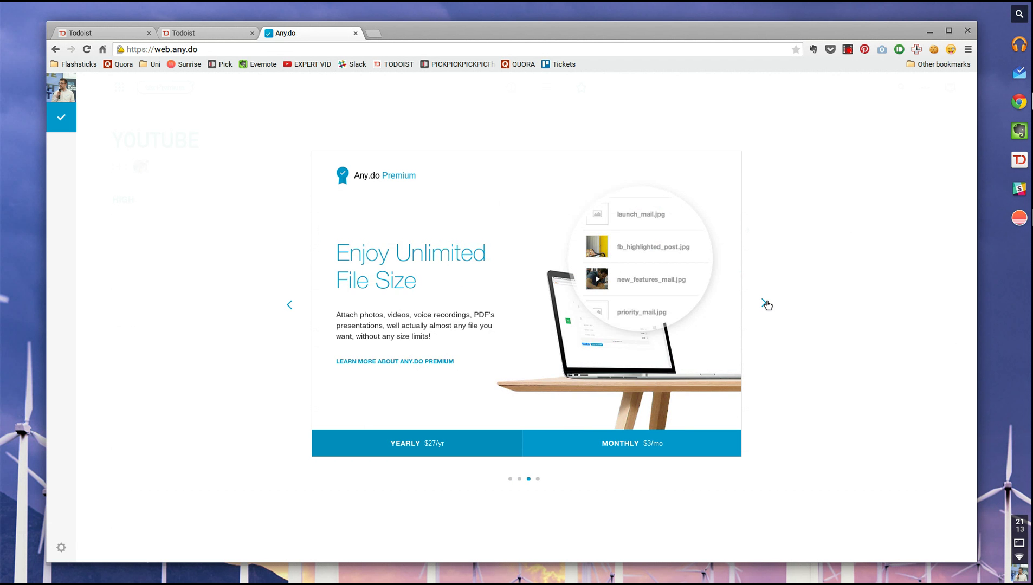
click(766, 304)
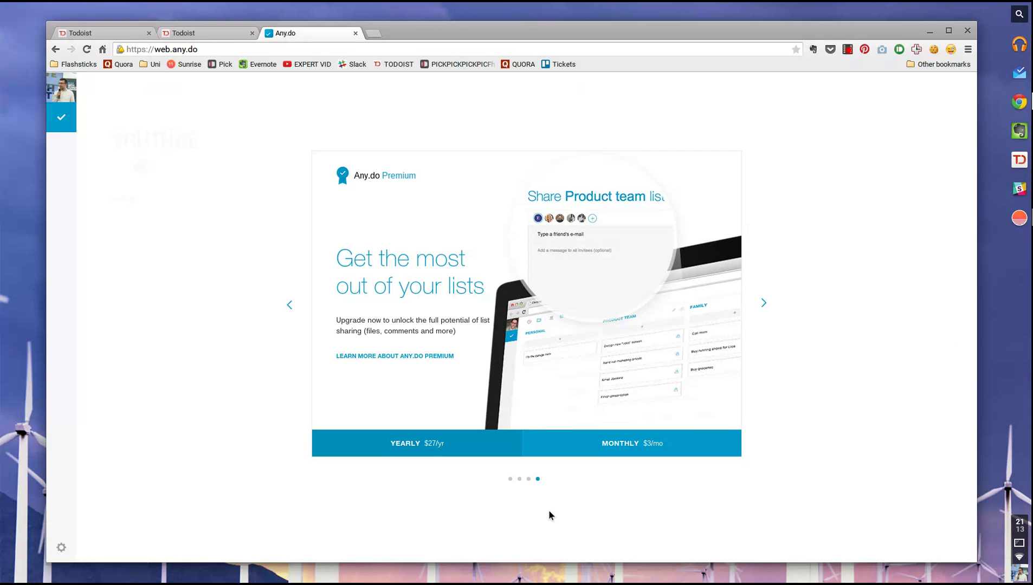
click(804, 386)
Open the All list and add a task 'bdbdbdbdbd' under Tomorrow.
click(122, 93)
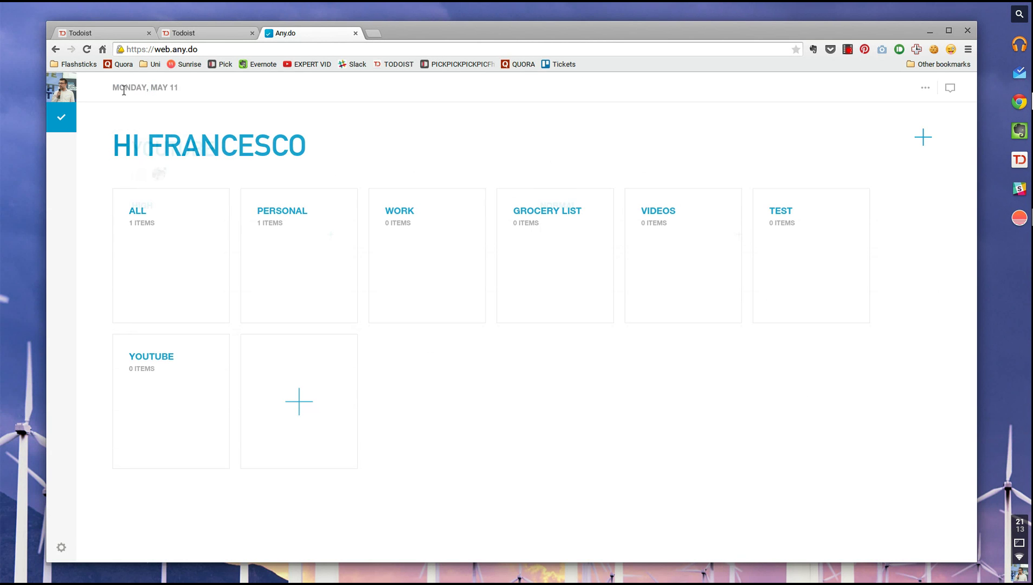
click(924, 143)
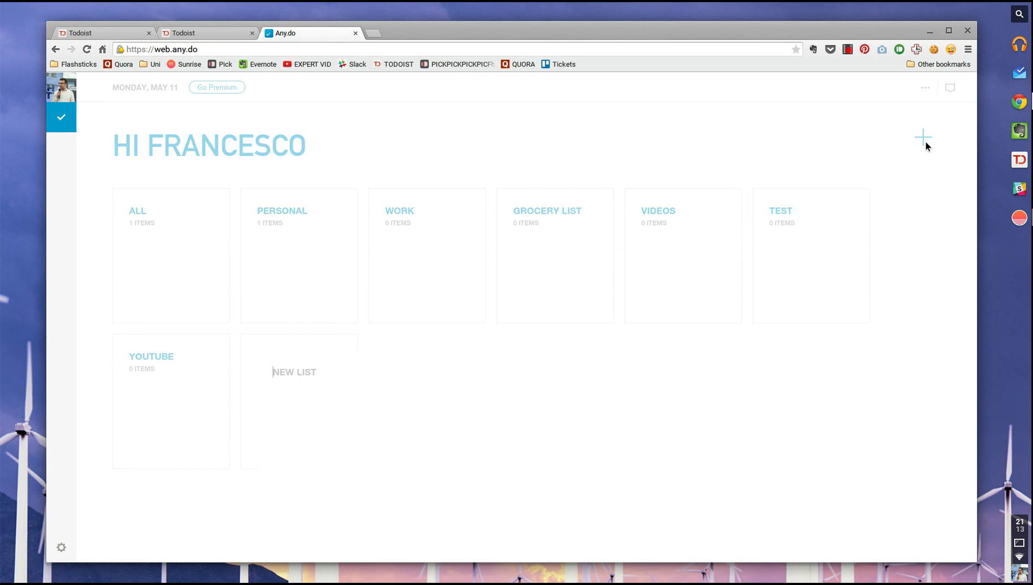
click(133, 209)
click(433, 241)
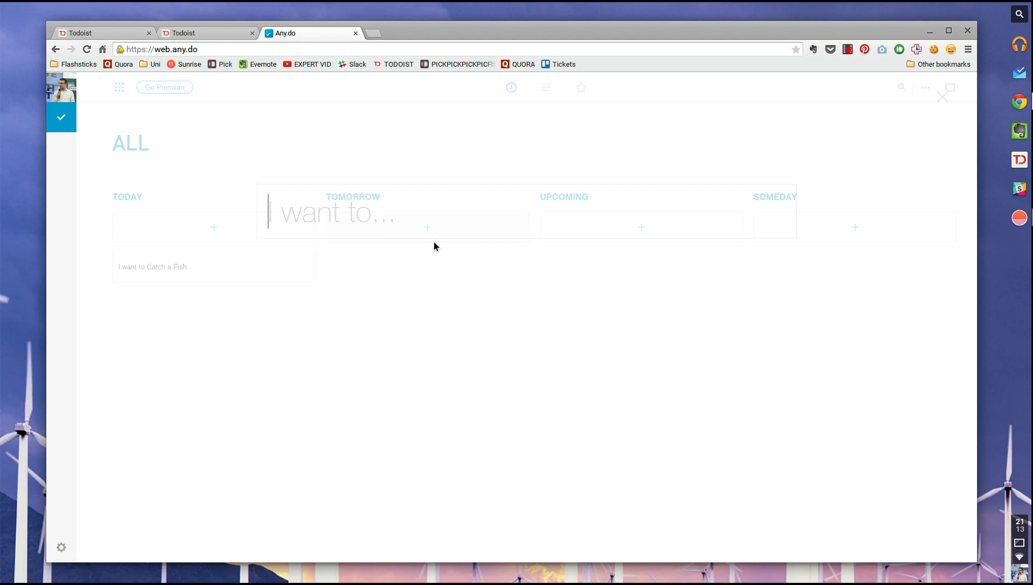
text(bdbdbdbdbd)
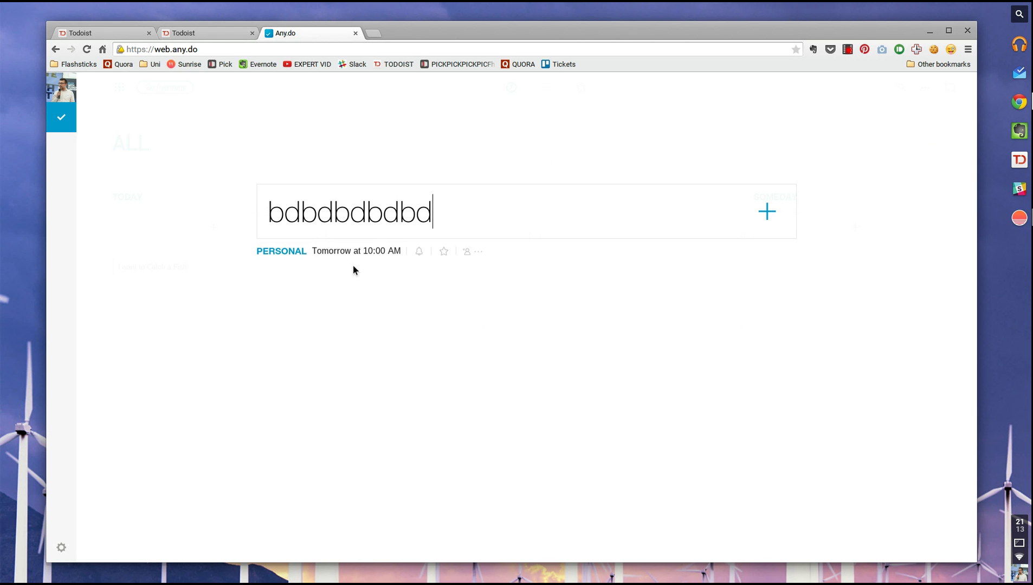
key(Return)
Set bdbdbdbdbd due tomorrow 10:00 AM with reminder off and no recurrence, then close it.
click(370, 255)
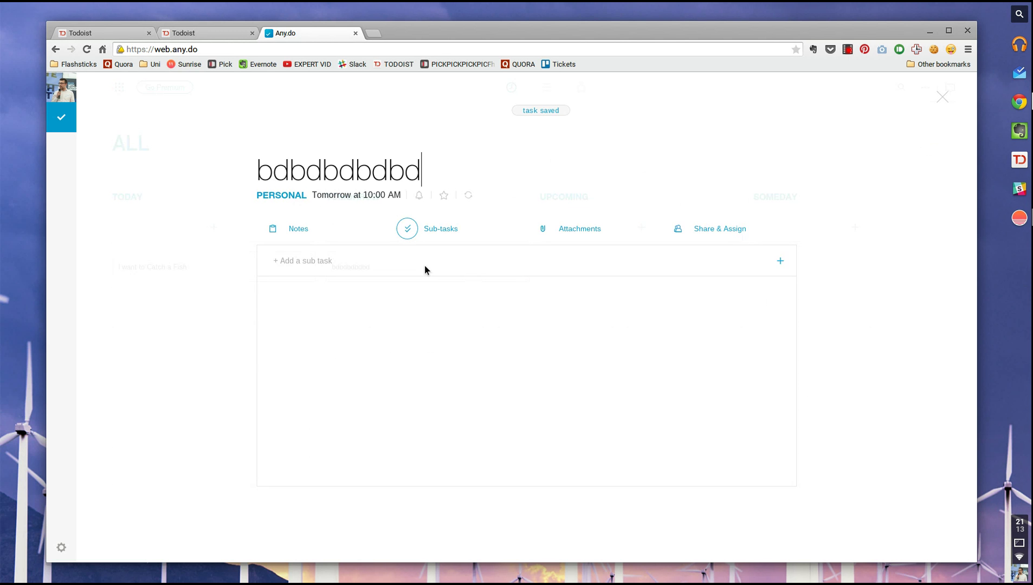
click(383, 197)
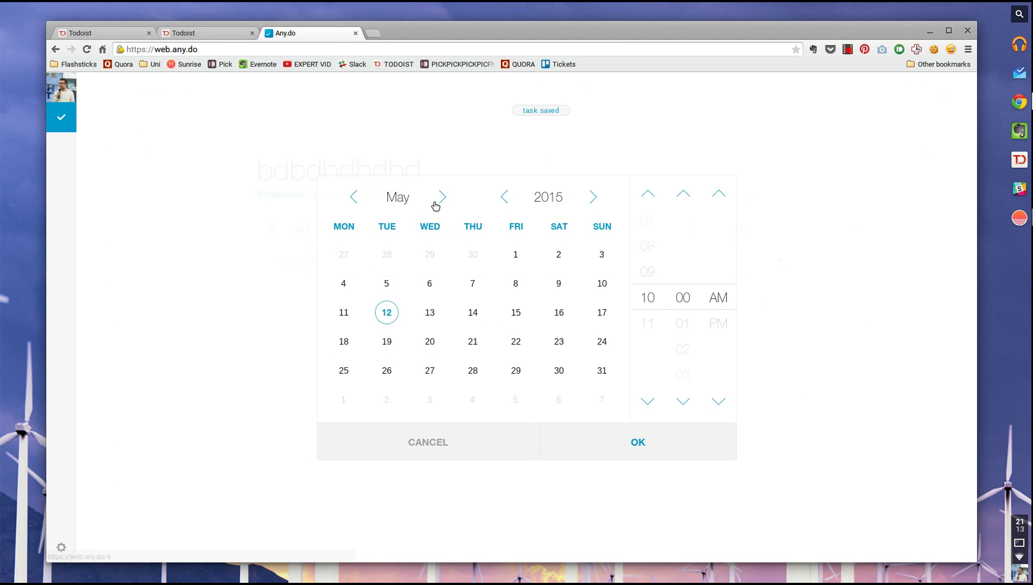
click(803, 250)
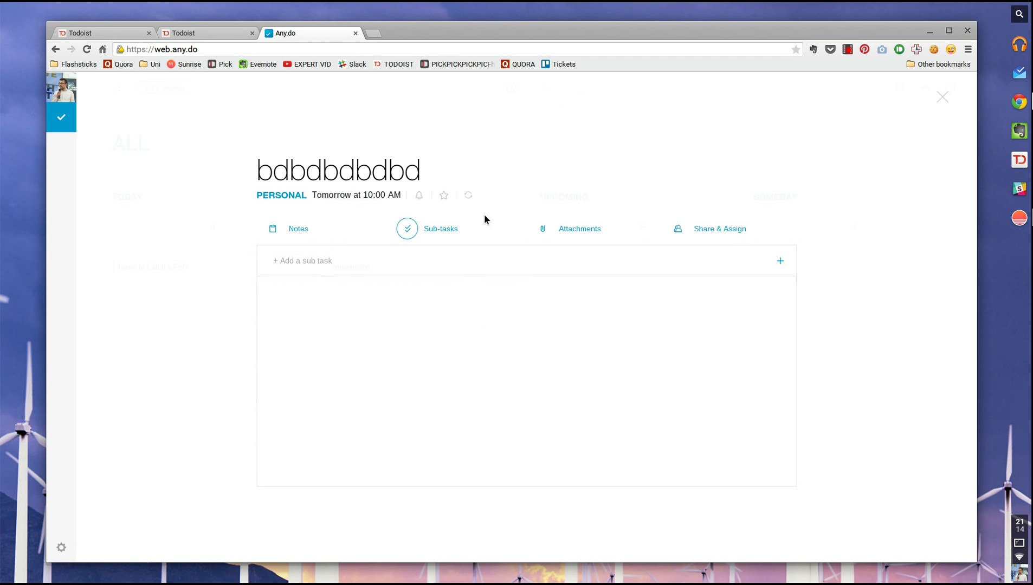
click(419, 195)
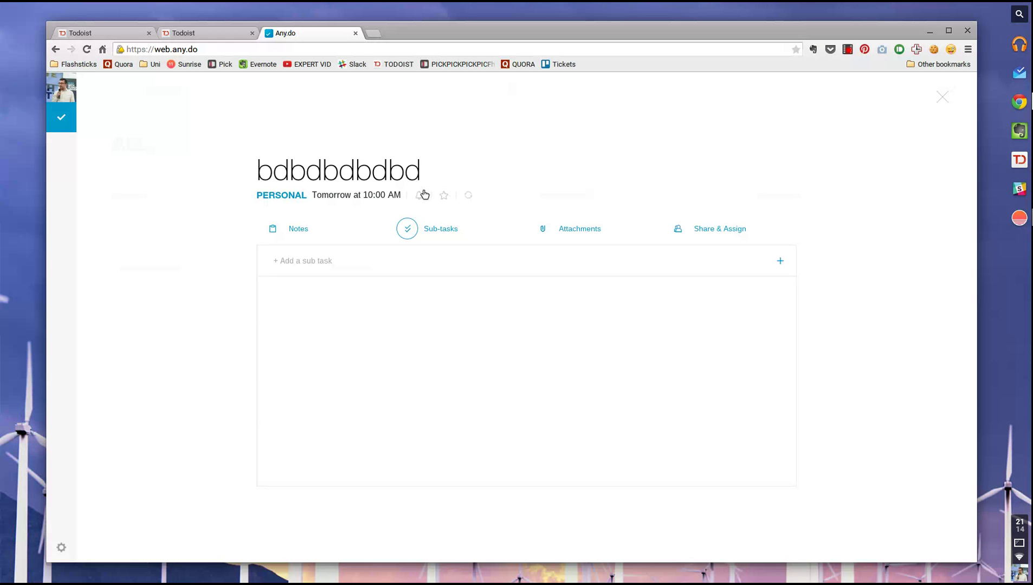
click(470, 196)
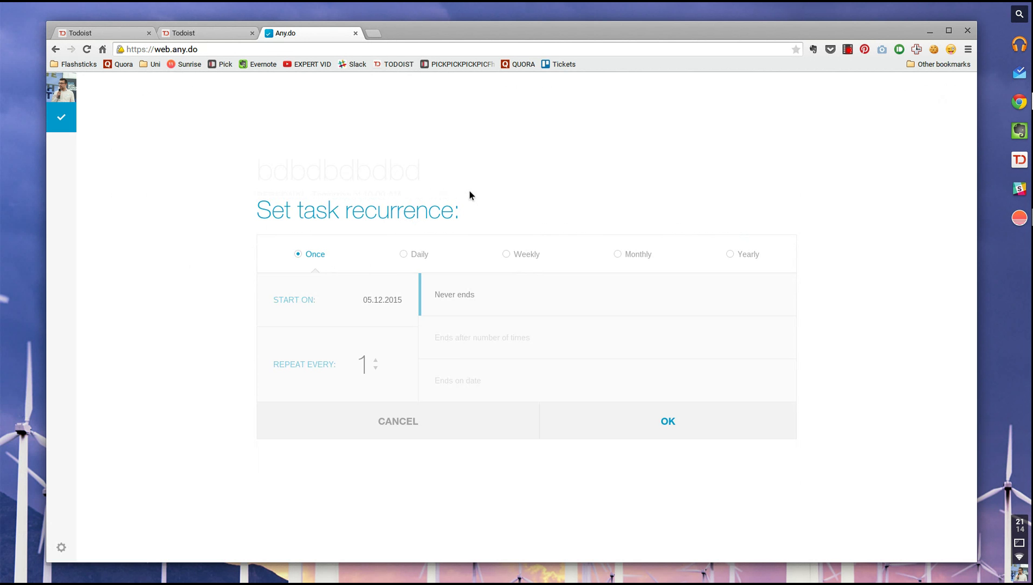
click(642, 415)
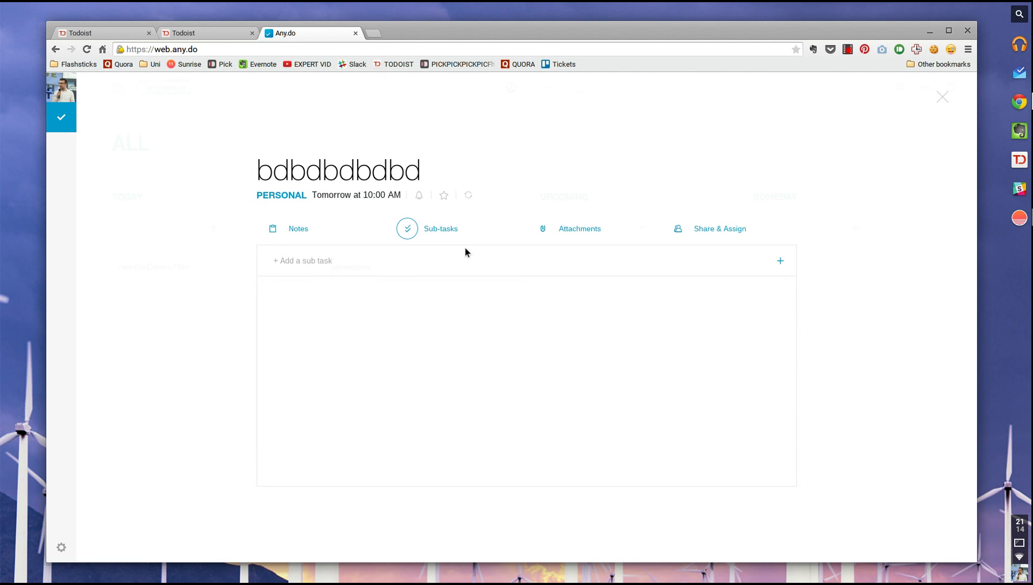
click(469, 196)
click(454, 349)
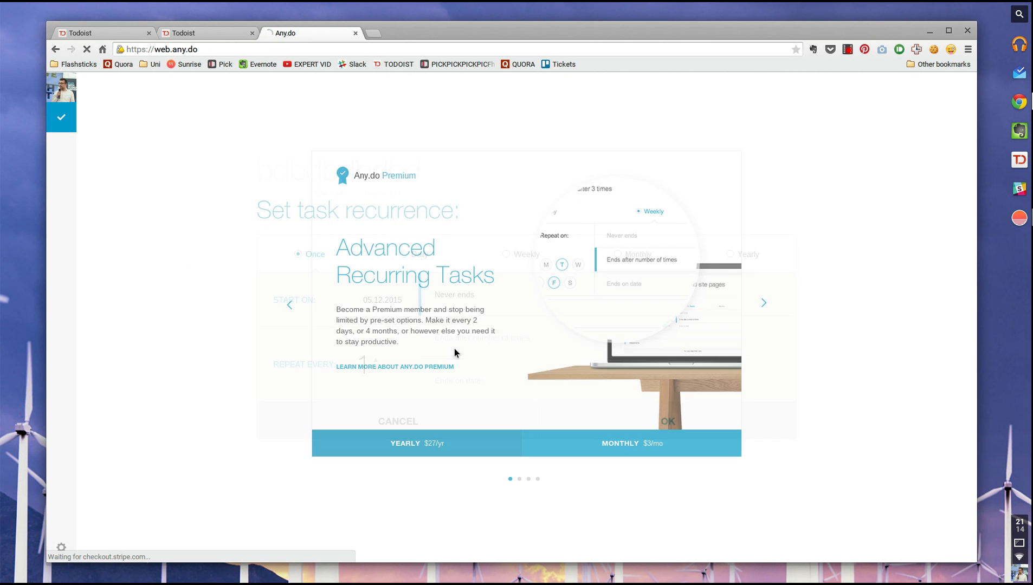
click(228, 163)
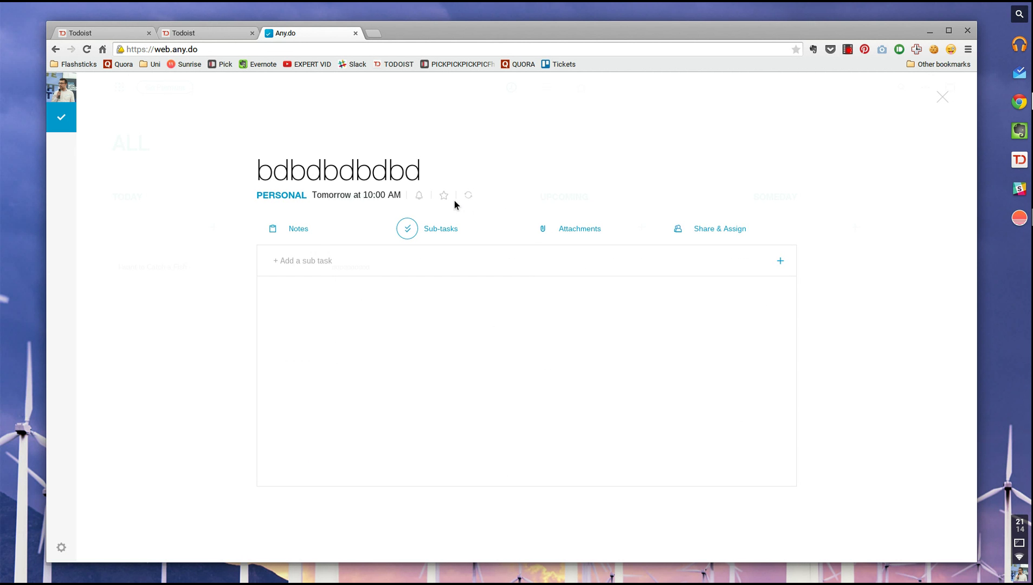
click(962, 132)
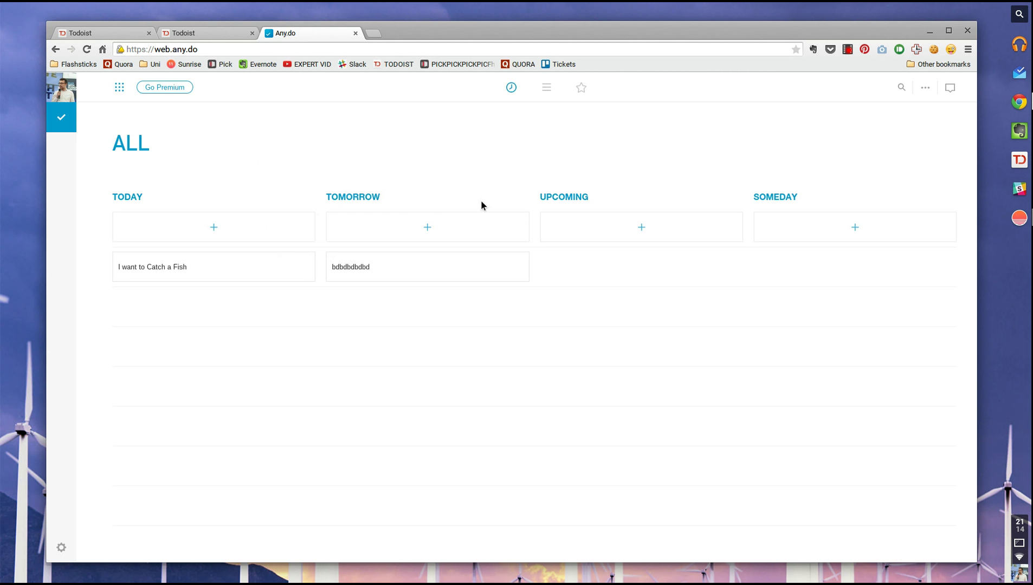
click(62, 89)
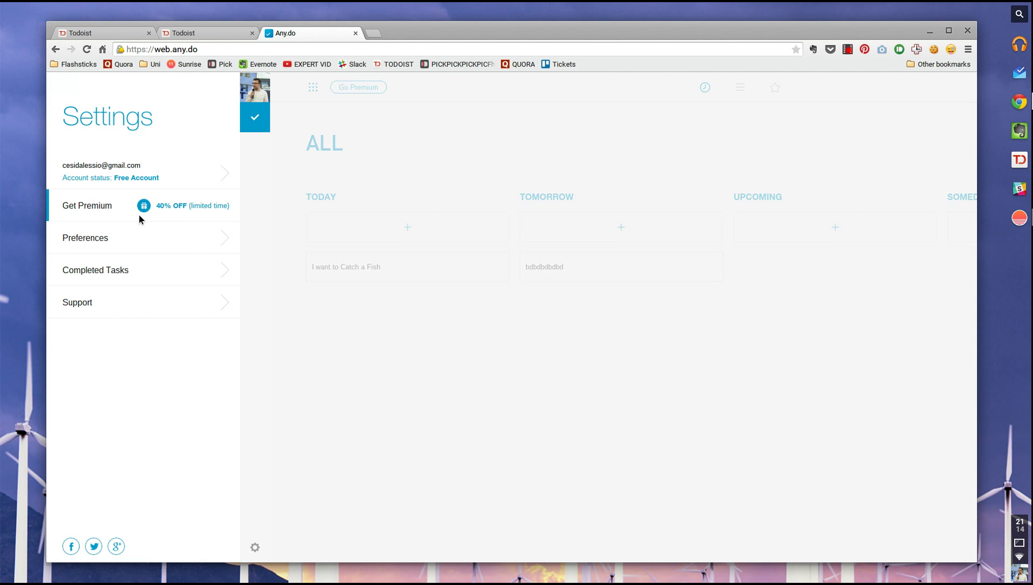
click(114, 238)
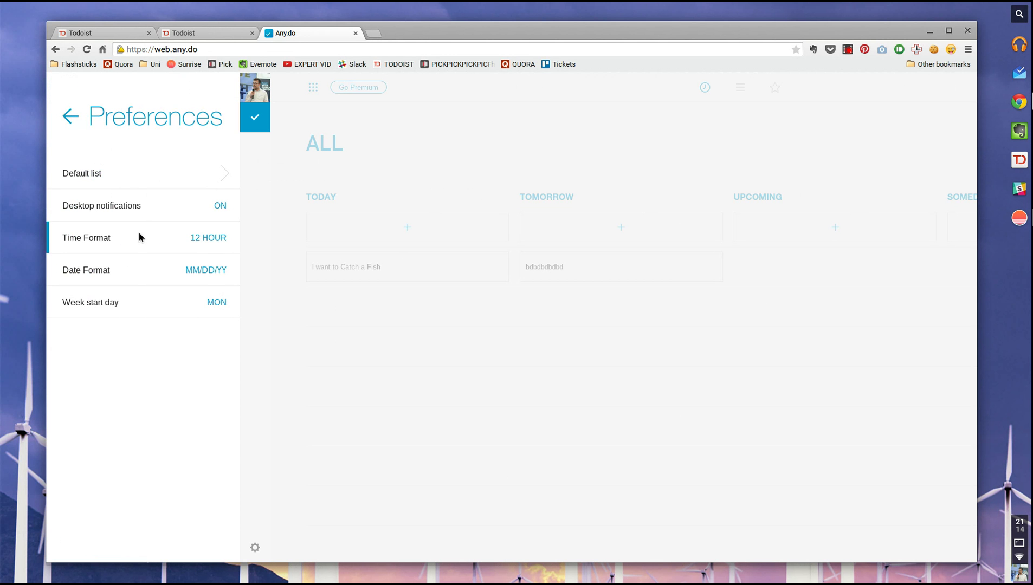
click(69, 116)
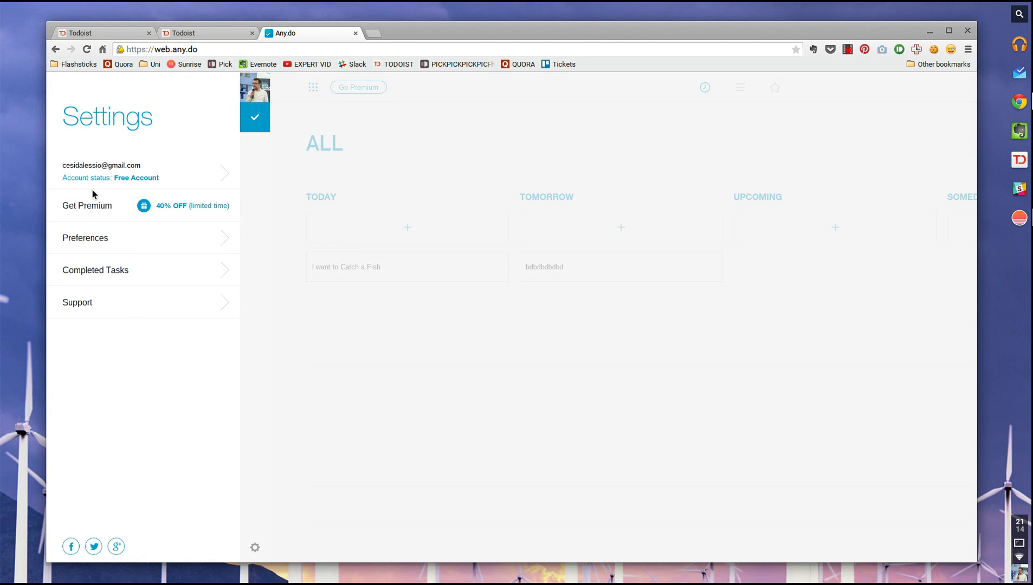
click(117, 271)
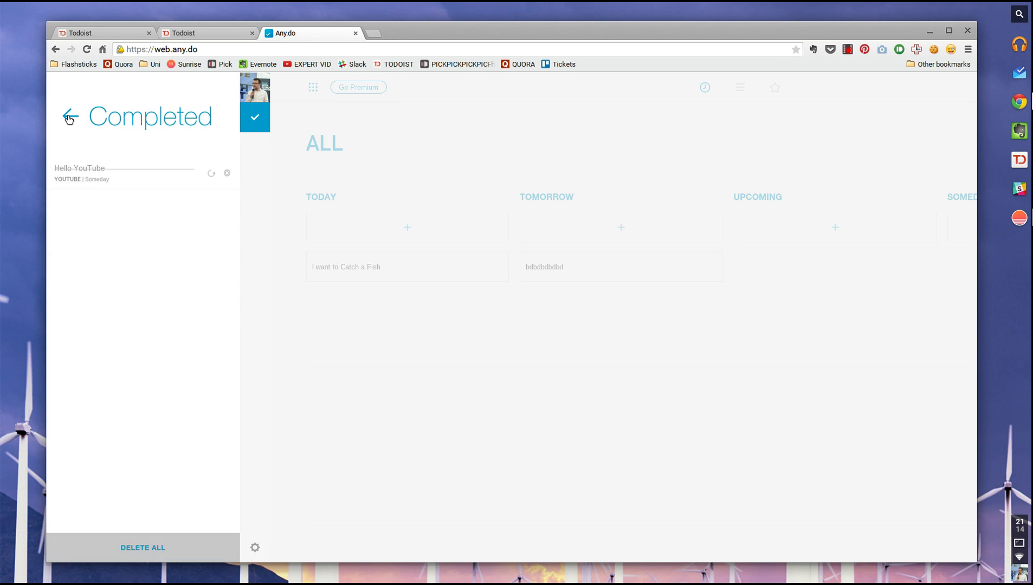
click(69, 117)
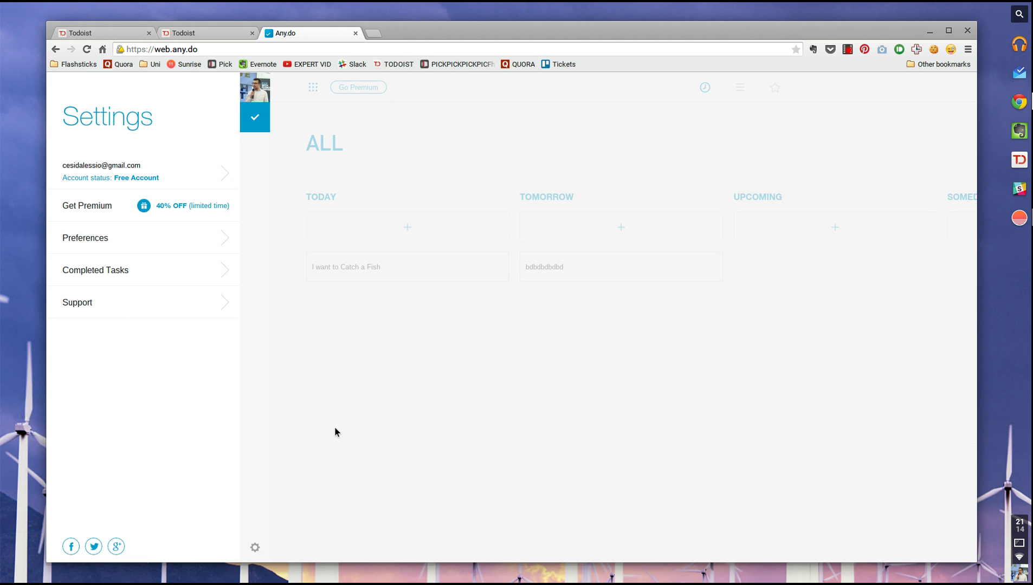
click(179, 176)
click(70, 116)
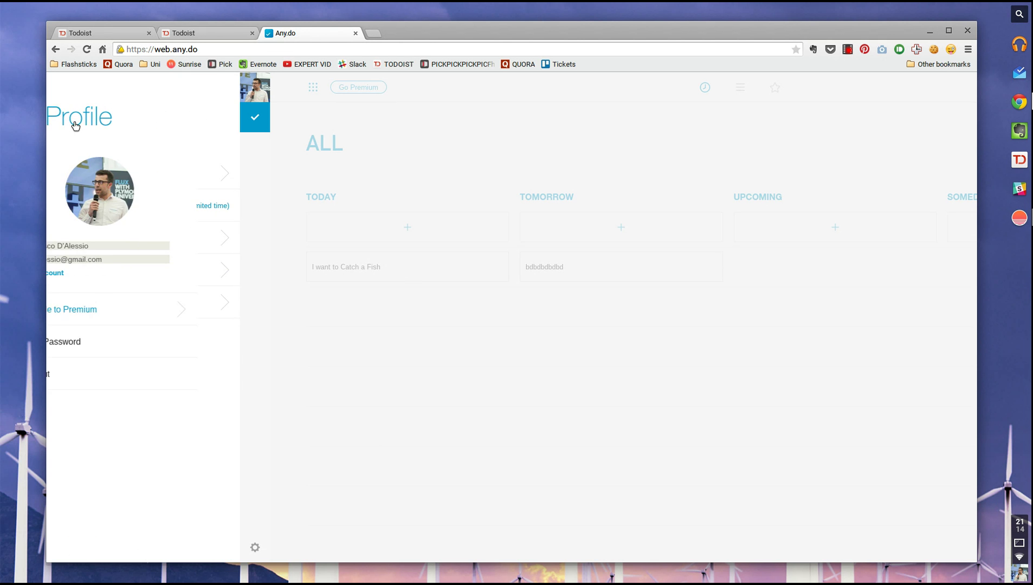
click(186, 217)
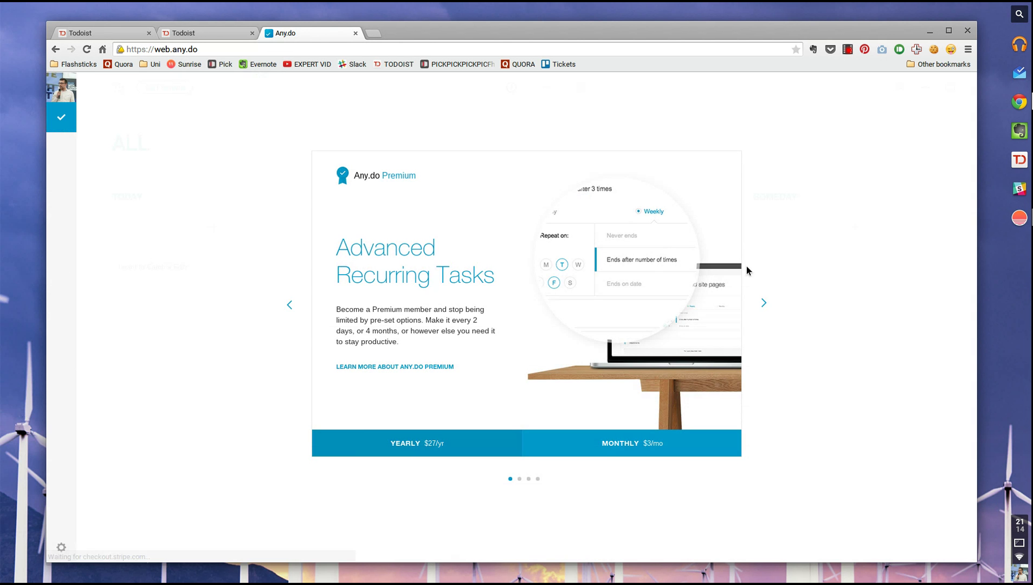
click(746, 266)
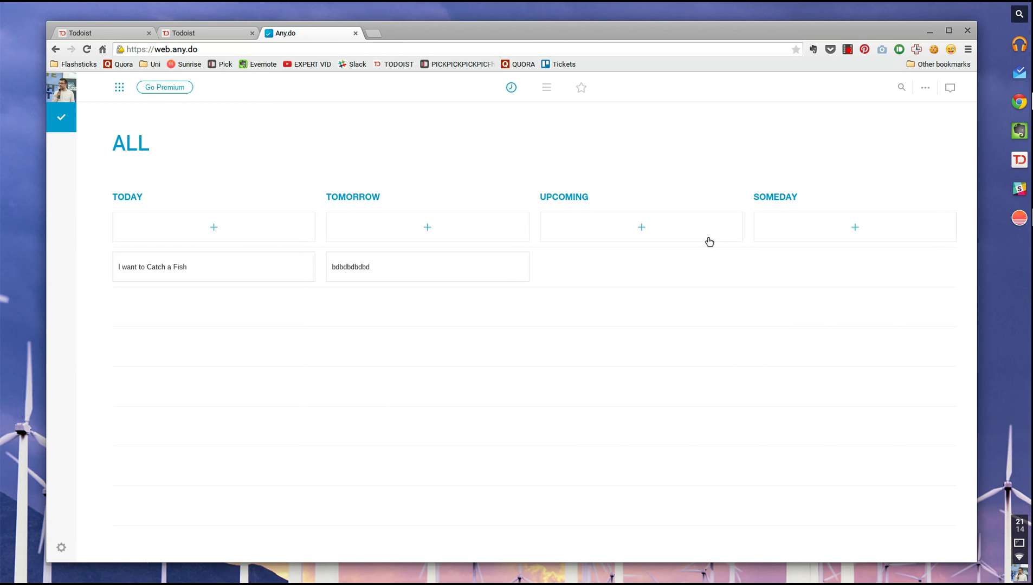
Glance at notifications and the search box, then switch to the Todoist browser tab.
click(949, 87)
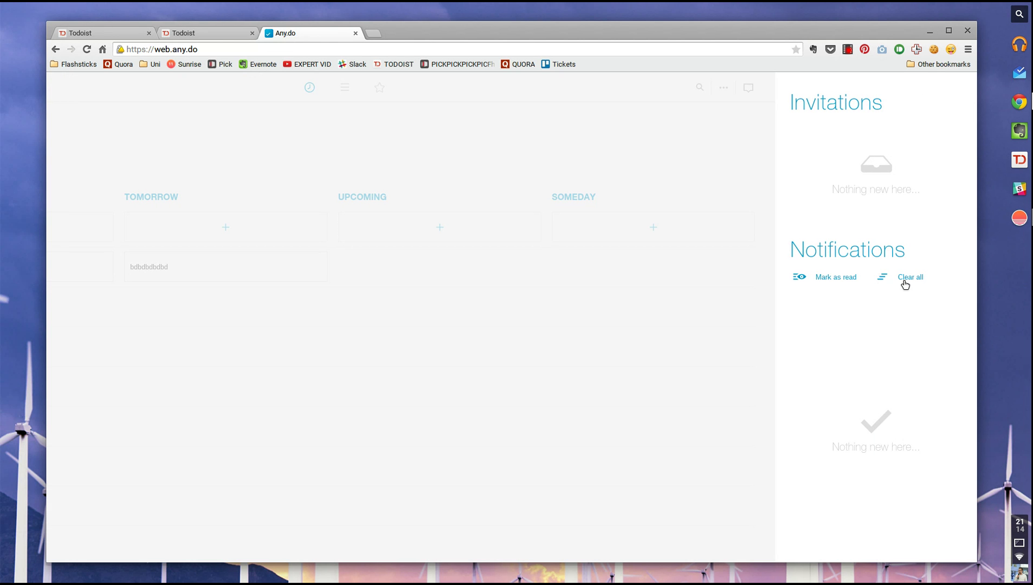
click(766, 84)
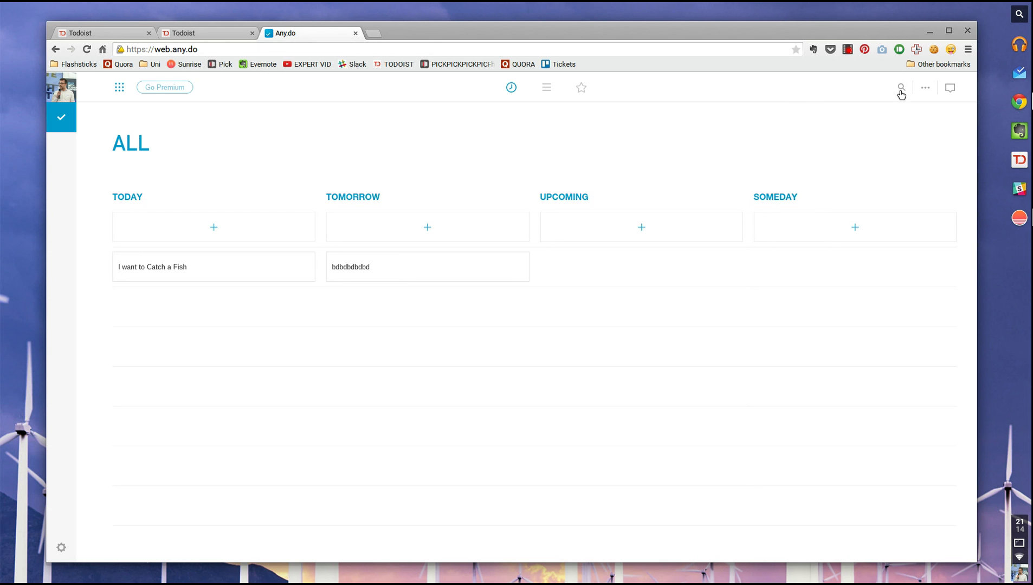
click(842, 87)
click(185, 35)
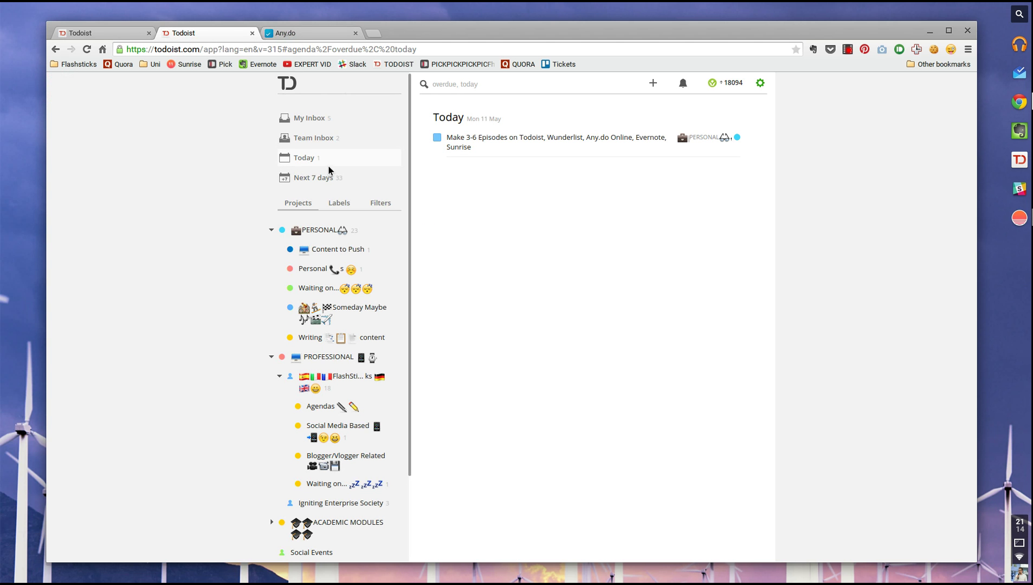
Switch from the Todoist tab back to the Any.do ALL board.
click(298, 34)
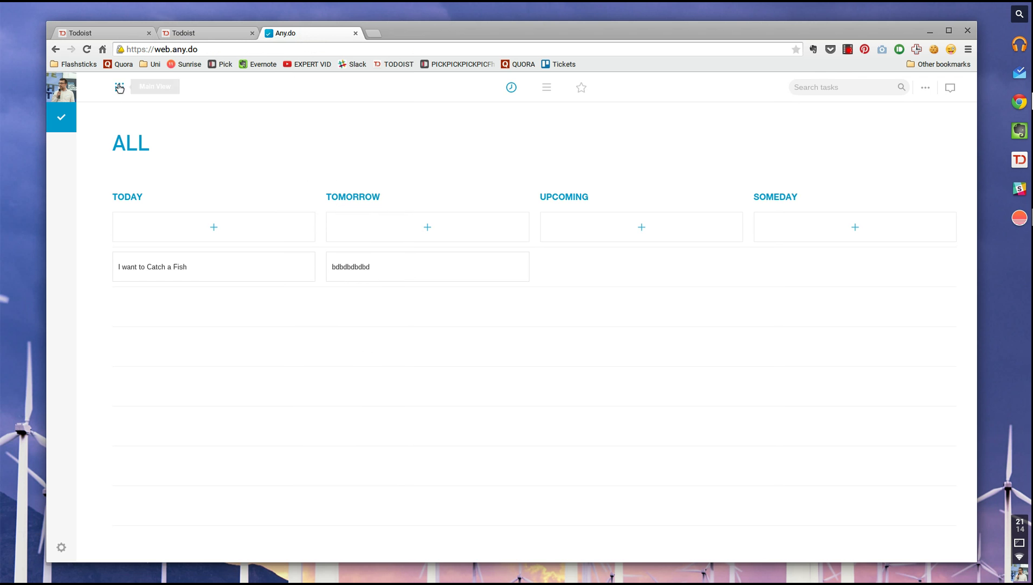
Open trello.com in a new browser tab.
click(376, 33)
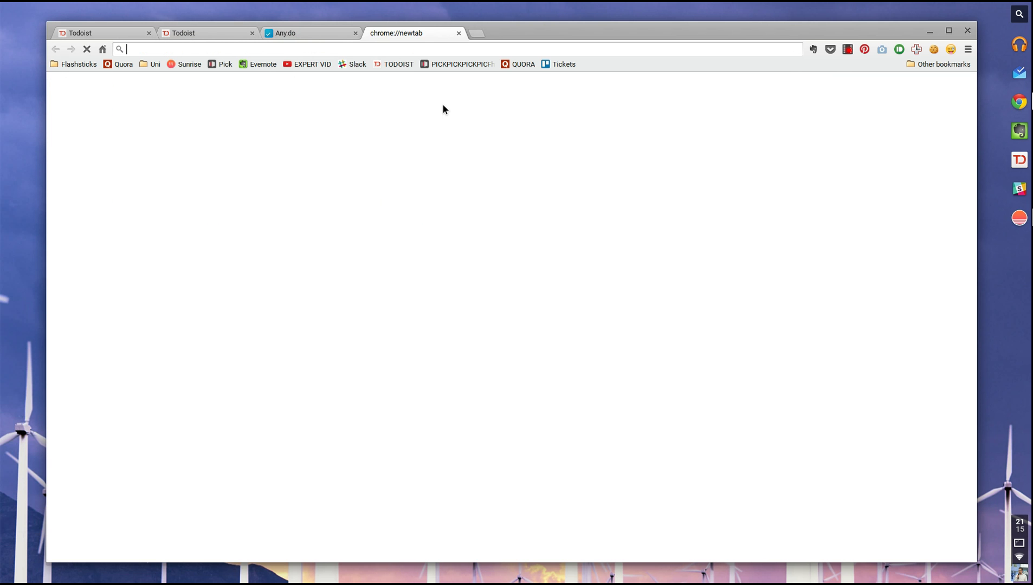
text(r)
key(BackSpace)
key(BackSpace)
text(trello.com)
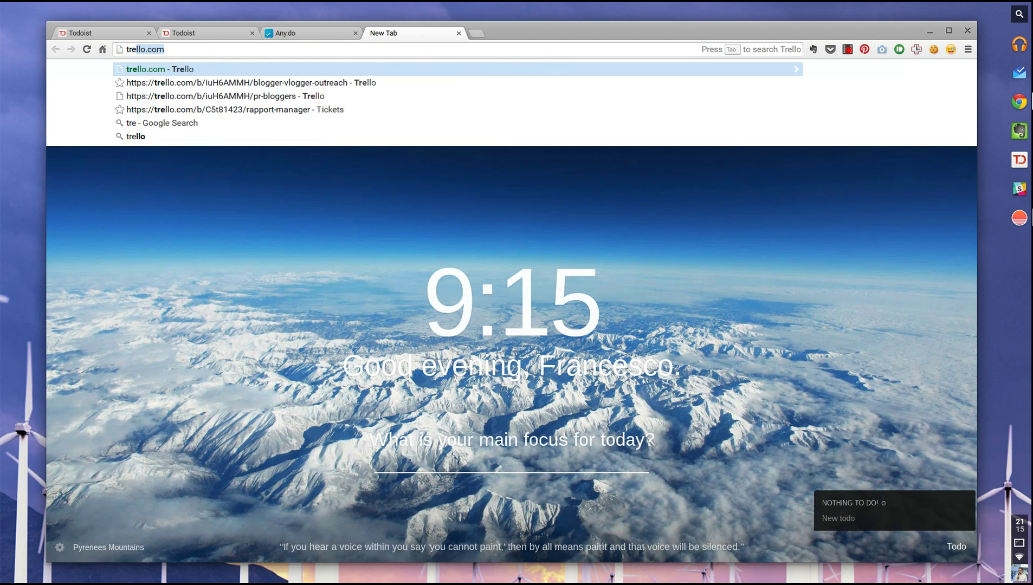
key(Return)
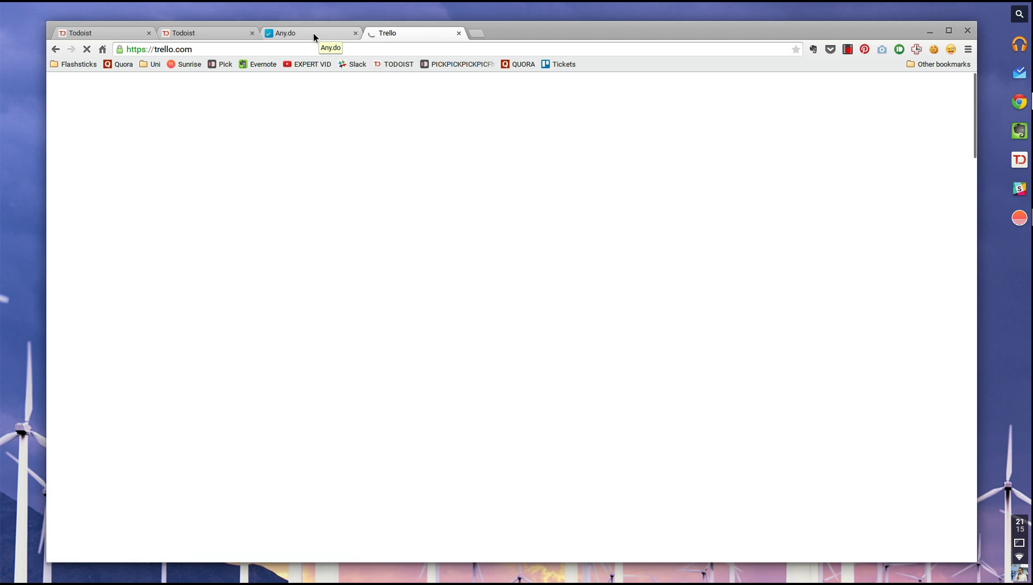
Log in to Trello with Google, then return to the Any.do board.
click(312, 33)
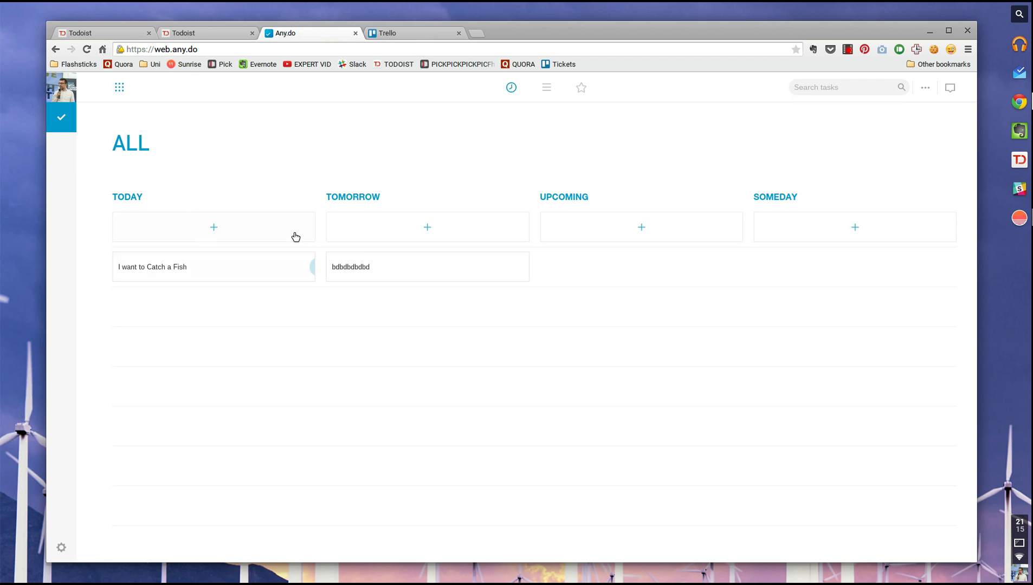
click(383, 32)
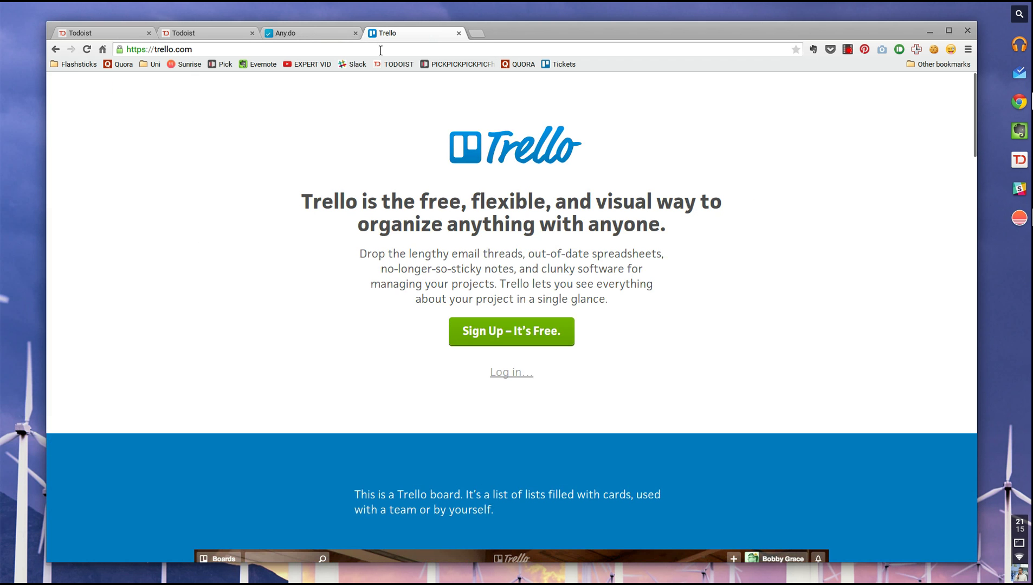
click(506, 372)
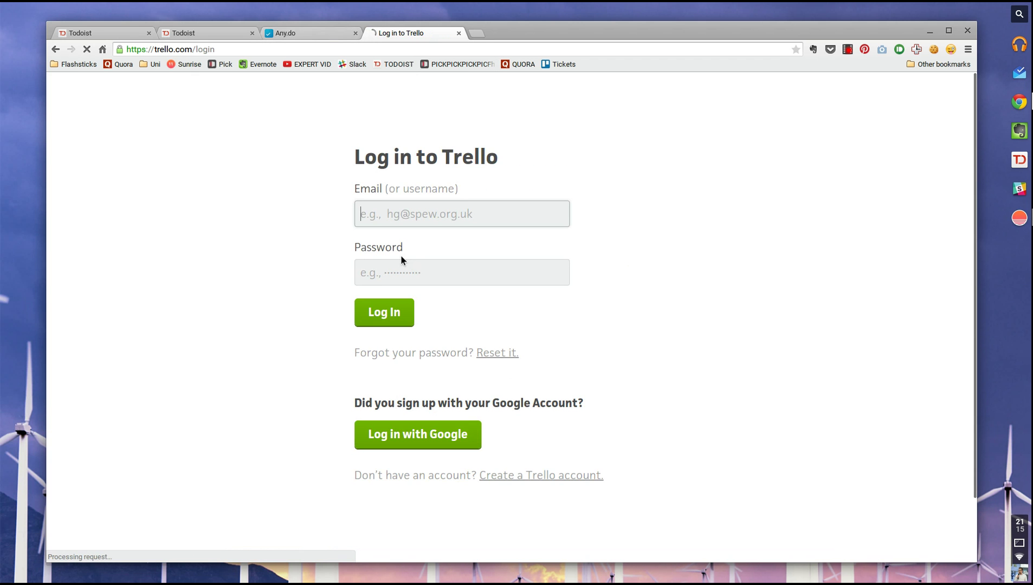
click(426, 423)
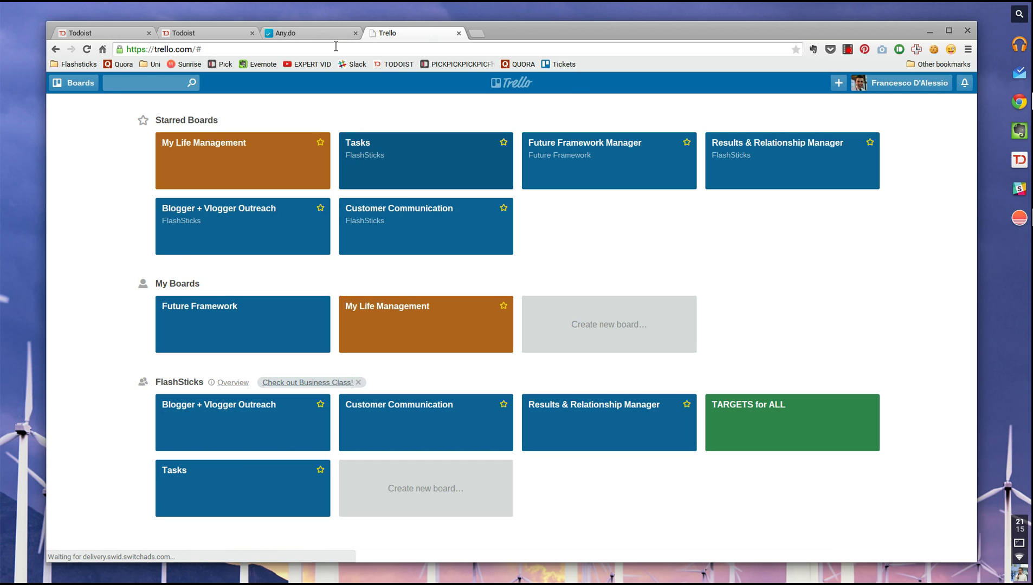
click(344, 35)
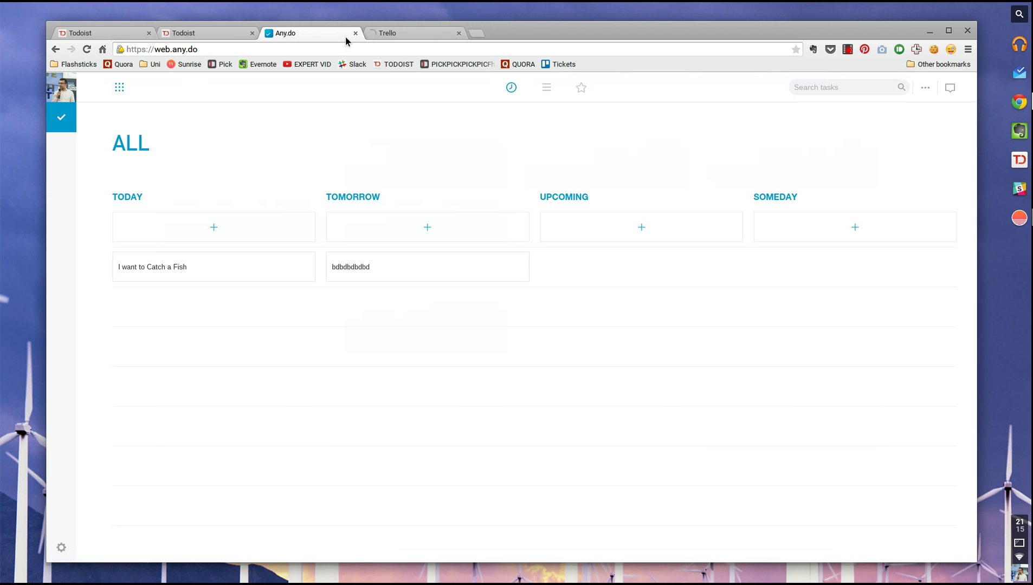
Group the ALL view by list and mark bdbdbdbdbd as complete.
click(546, 88)
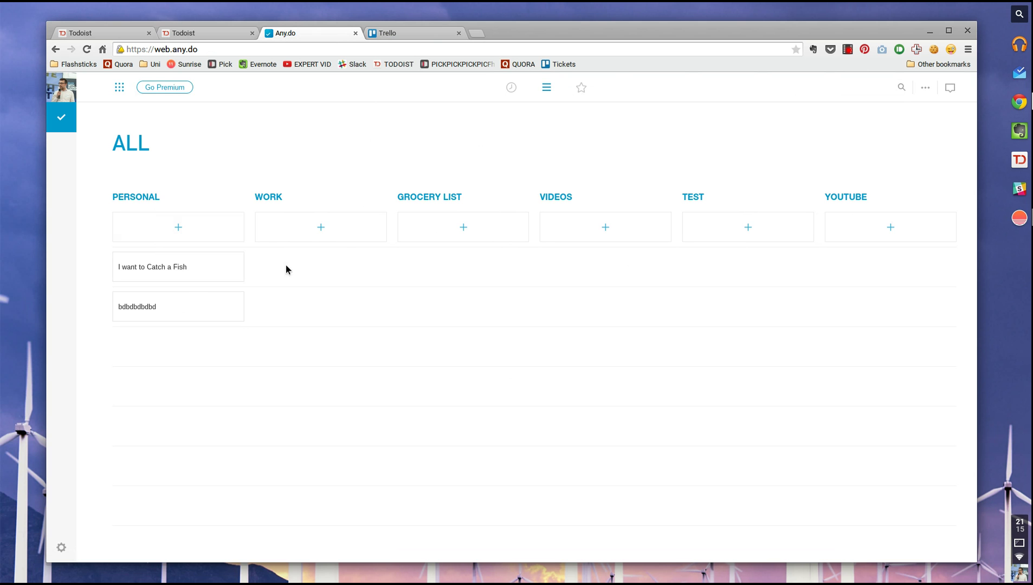
click(233, 306)
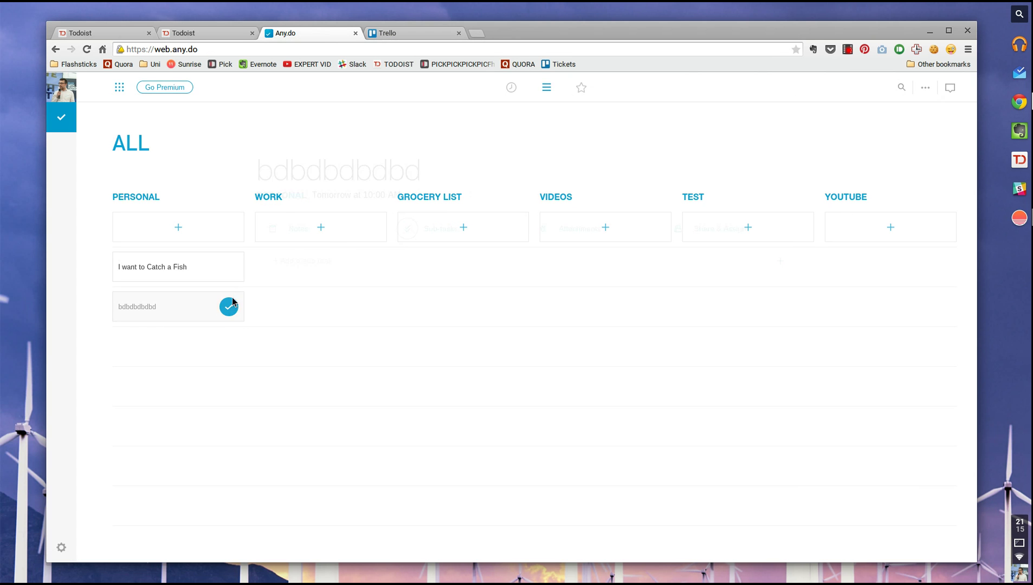
click(237, 302)
click(233, 306)
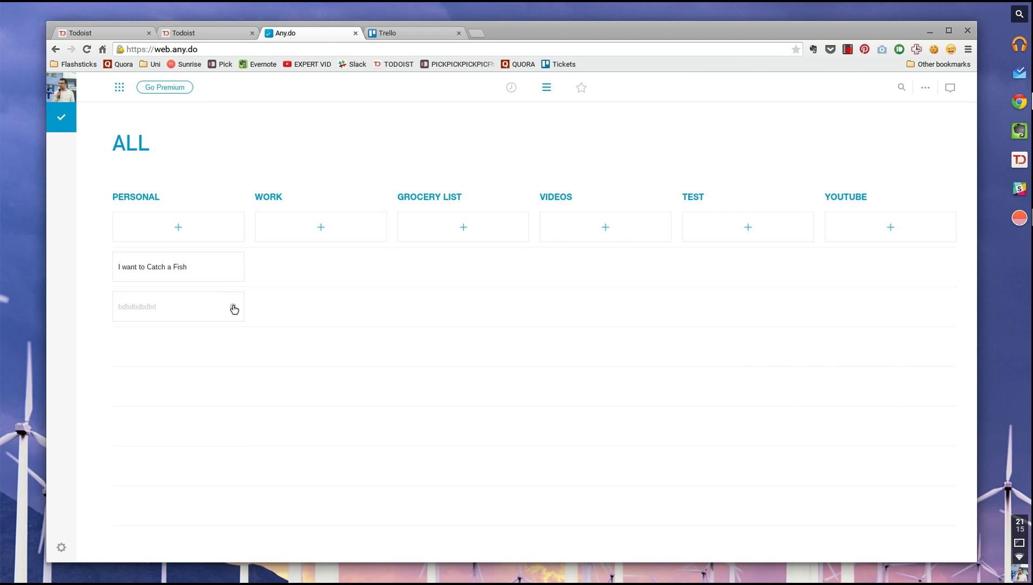
Complete 'I want to Catch a Fish' and delete both completed tasks.
click(232, 266)
click(233, 269)
click(231, 267)
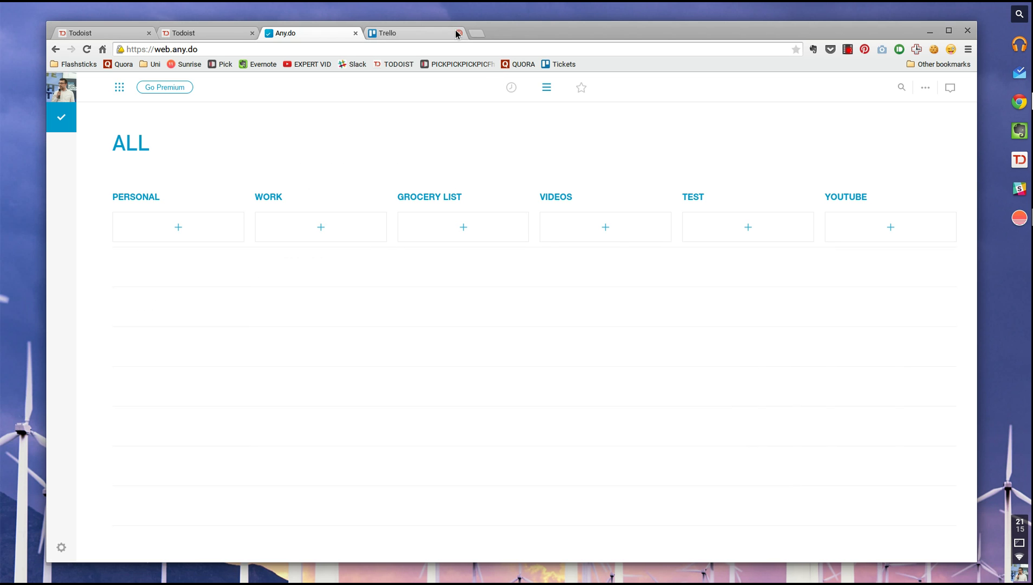